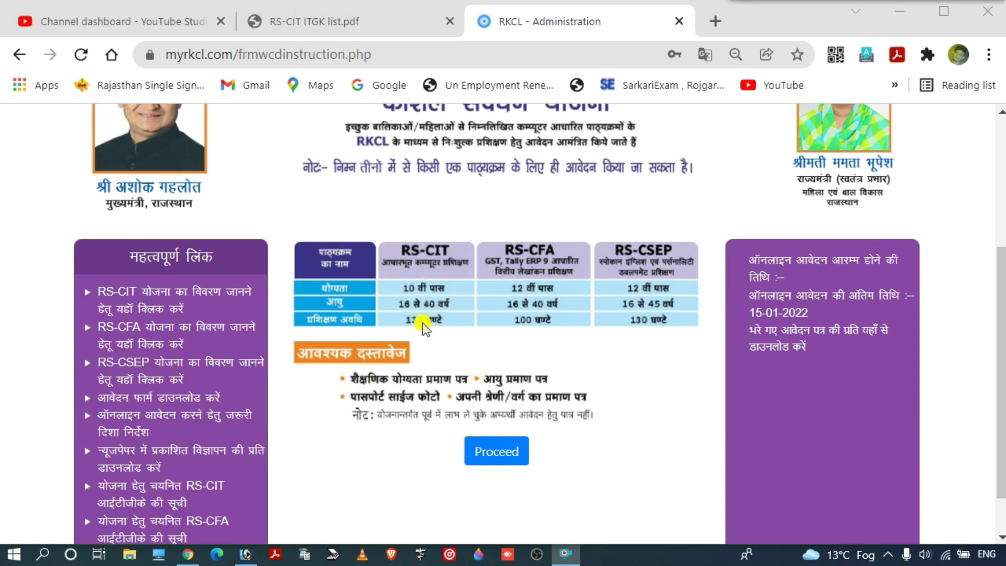
Proceed from the scheme instructions to the course selection and open the online application for the RS-CIT course
{"action": "scroll", "coordinate": [339, 314], "scroll_direction": "down", "scroll_amount": 1}
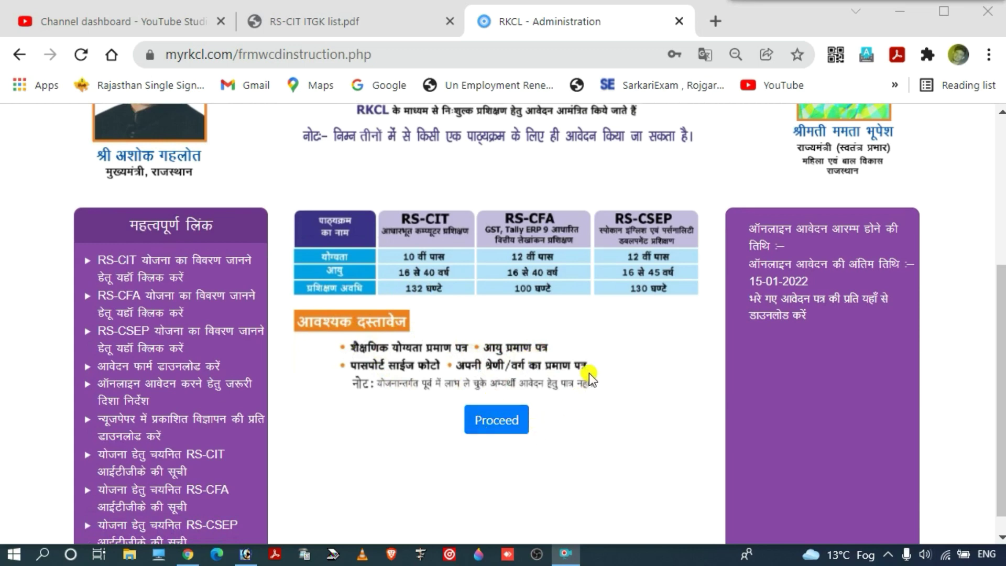
{"action": "left_click", "coordinate": [507, 423]}
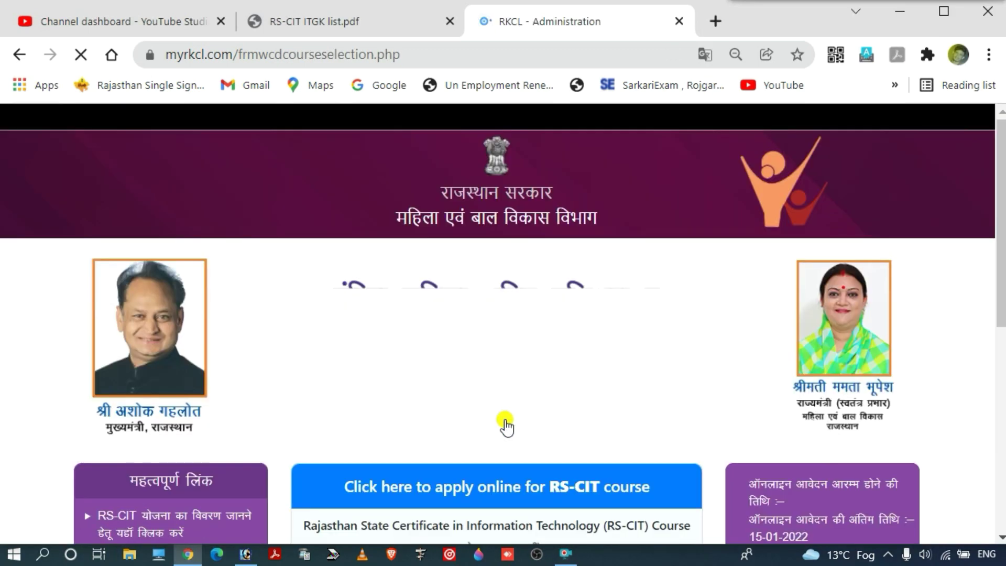
{"action": "scroll", "coordinate": [516, 222], "scroll_direction": "down", "scroll_amount": 1}
{"action": "scroll", "coordinate": [526, 231], "scroll_direction": "down", "scroll_amount": 3}
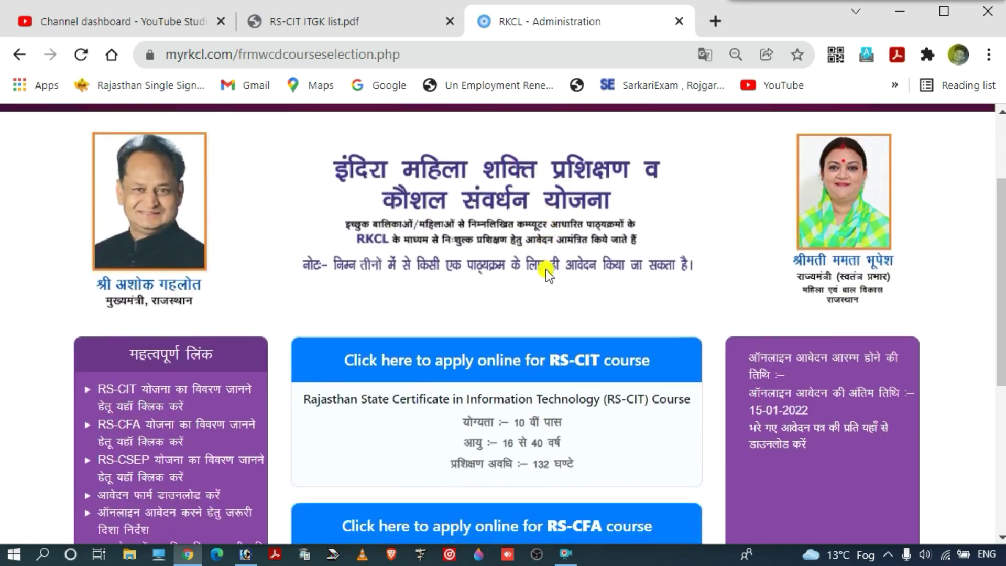
{"action": "scroll", "coordinate": [528, 251], "scroll_direction": "down", "scroll_amount": 1}
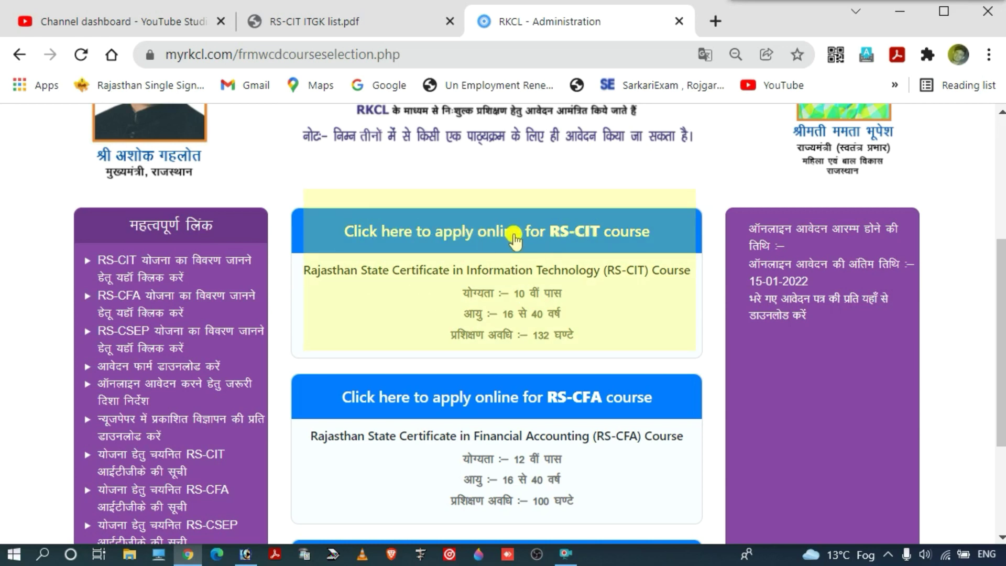
{"action": "scroll", "coordinate": [545, 241], "scroll_direction": "down", "scroll_amount": 1}
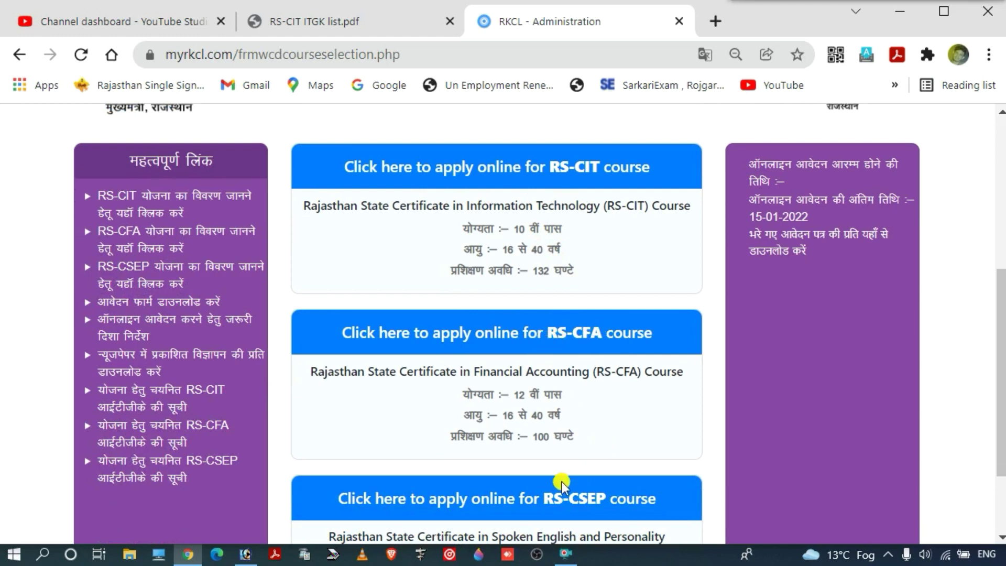
{"action": "scroll", "coordinate": [573, 476], "scroll_direction": "down", "scroll_amount": 1}
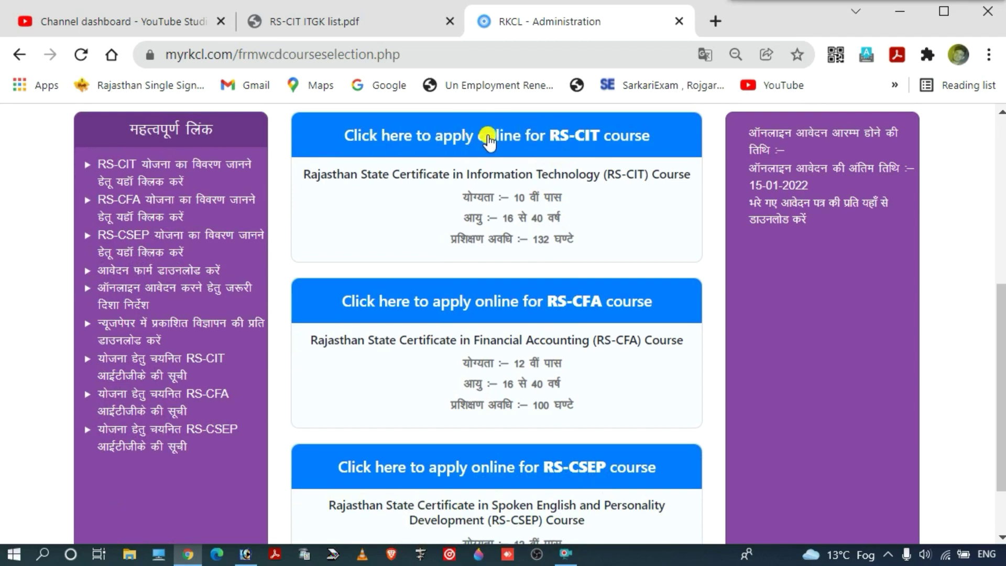
{"action": "left_click", "coordinate": [527, 144]}
{"action": "left_click", "coordinate": [601, 159]}
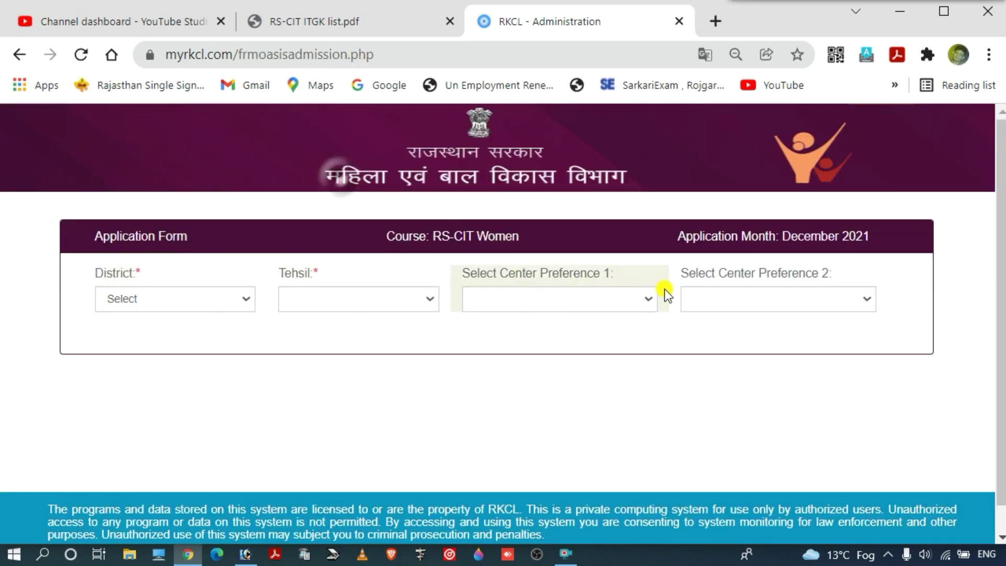
Set the application's district to Bundi and its tehsil to Hindoli
{"action": "left_click", "coordinate": [202, 301]}
{"action": "key", "text": "b"}
{"action": "key", "text": "u"}
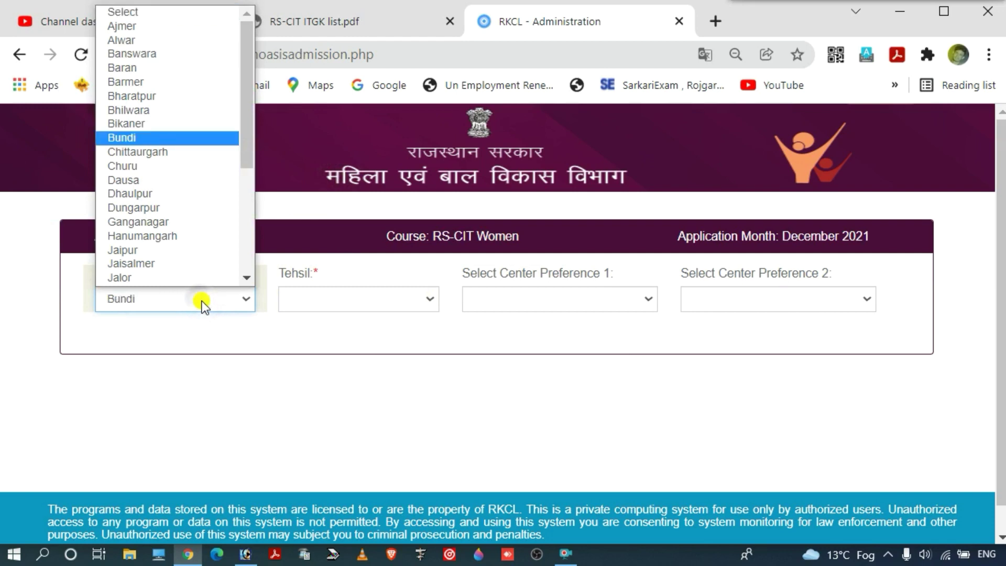
{"action": "key", "text": "Return"}
{"action": "left_click", "coordinate": [319, 296]}
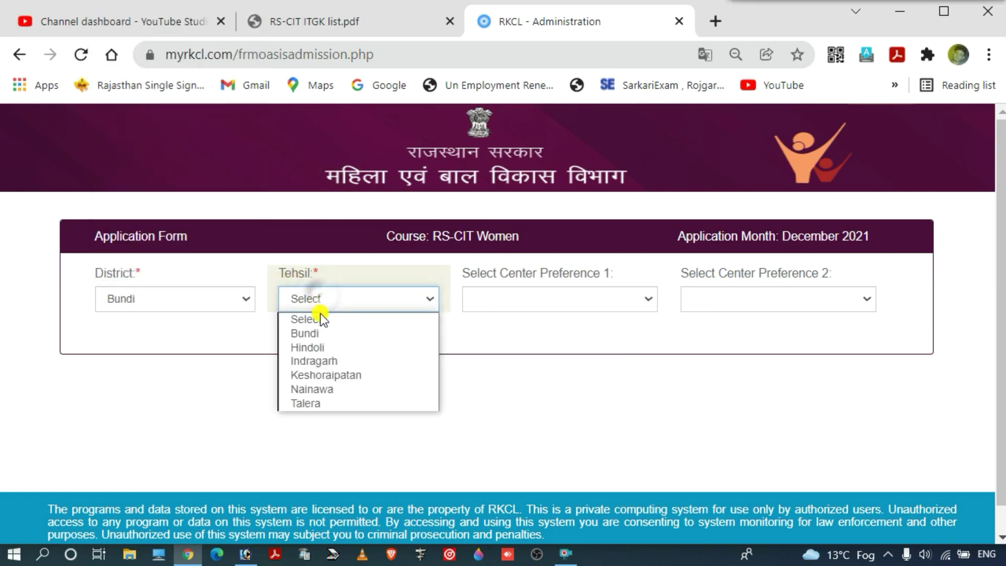
{"action": "left_click", "coordinate": [322, 348]}
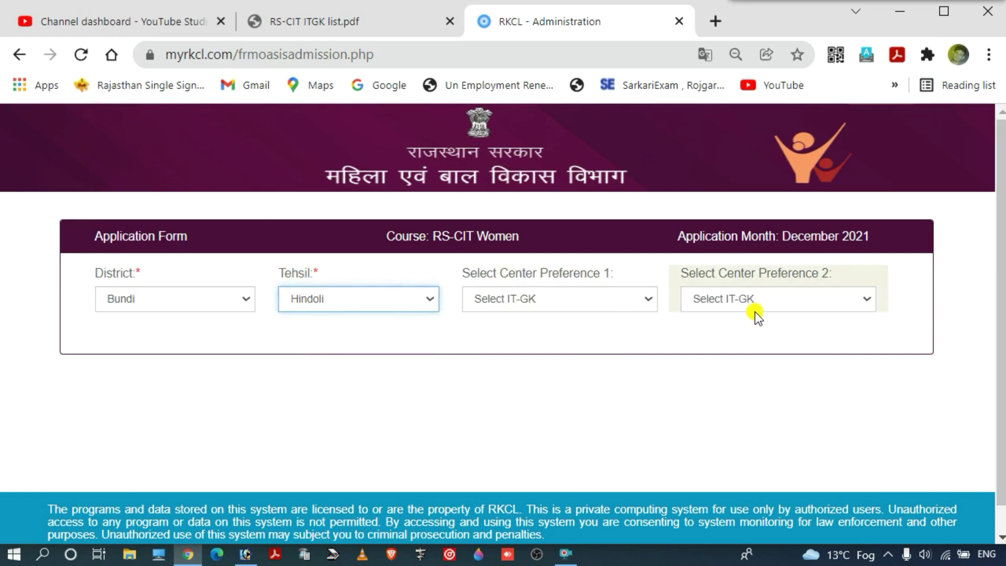
Choose 16290050 (LEARNING COMPUTER & INFORMATION TECHNOLOGY) as center preference 1 and 16290085 (Real Smart IT Computer Institute) as center preference 2
{"action": "left_click", "coordinate": [579, 303]}
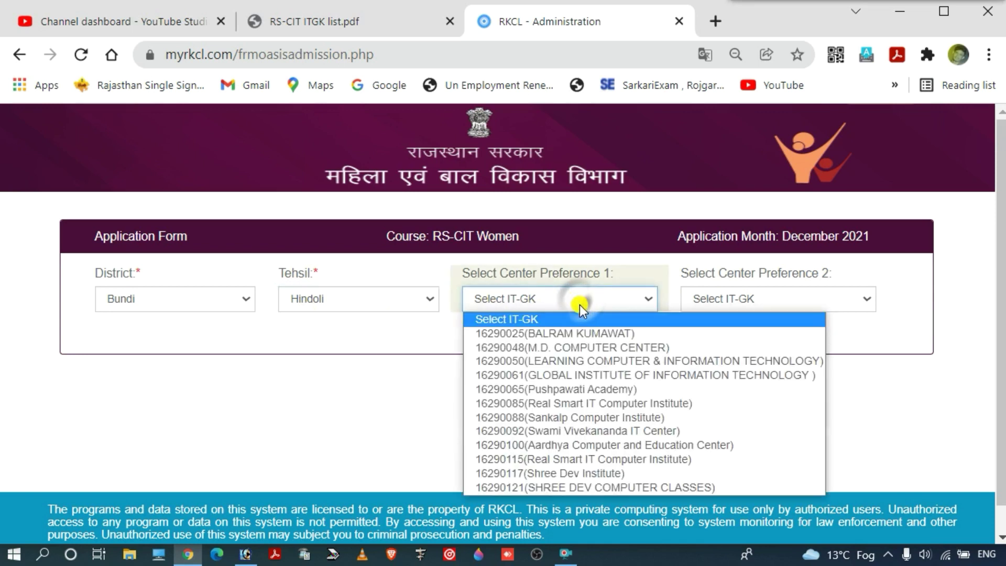
{"action": "left_click", "coordinate": [583, 357]}
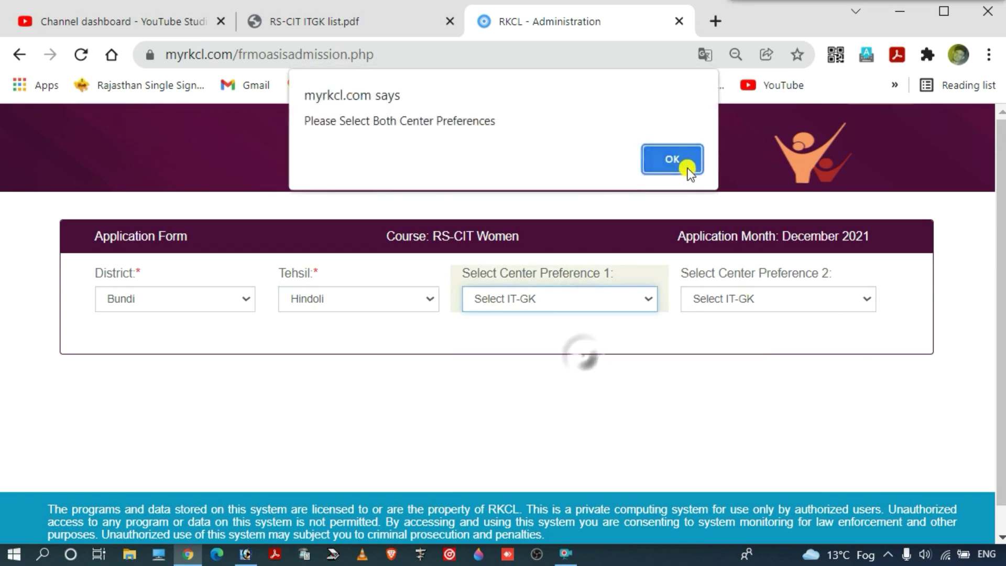
{"action": "left_click", "coordinate": [687, 164]}
{"action": "left_click", "coordinate": [757, 299]}
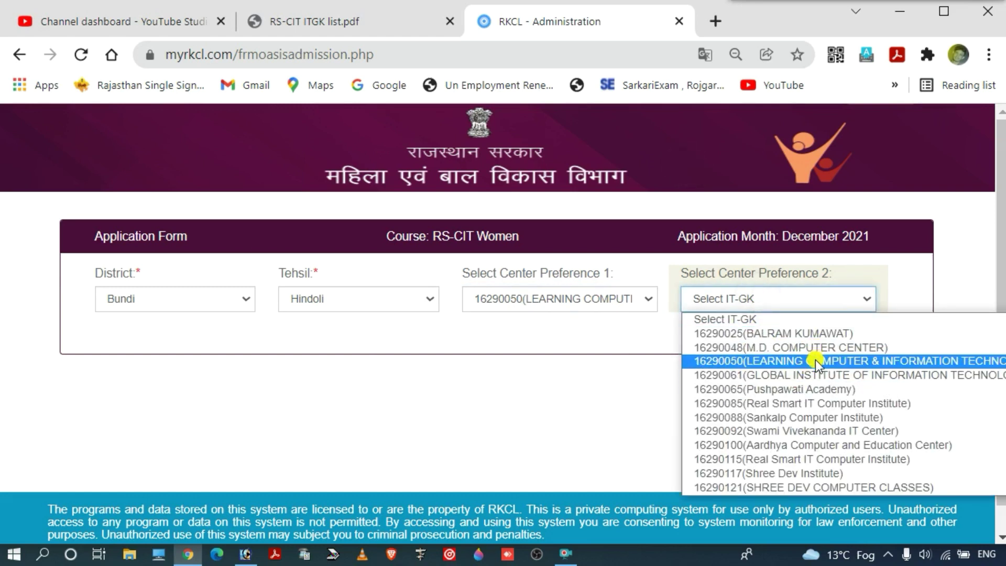
{"action": "left_click", "coordinate": [813, 403]}
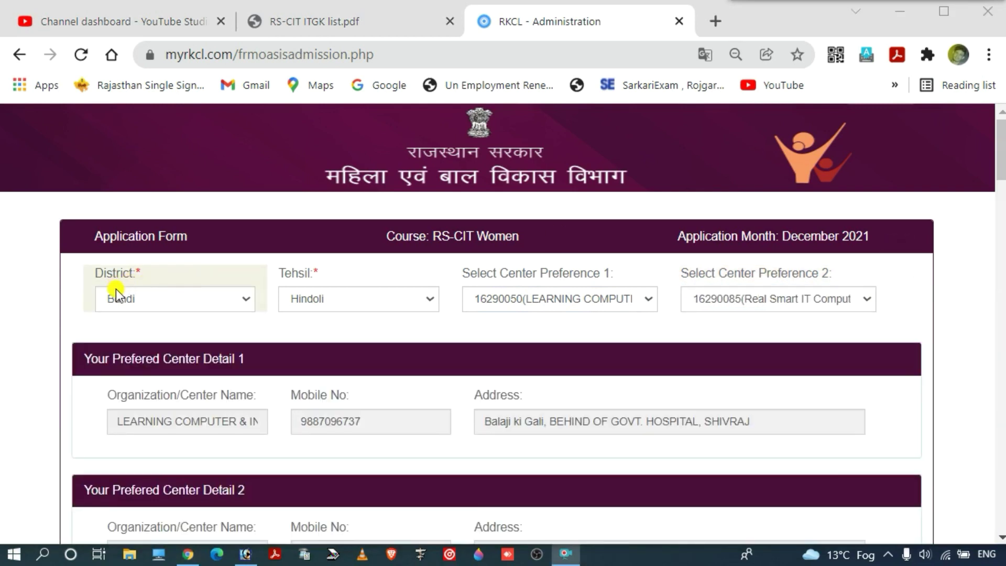
Set the marital status to Single in the Applicant Details section below the preferred center details
{"action": "scroll", "coordinate": [219, 315], "scroll_direction": "down", "scroll_amount": 1}
{"action": "scroll", "coordinate": [237, 319], "scroll_direction": "down", "scroll_amount": 2}
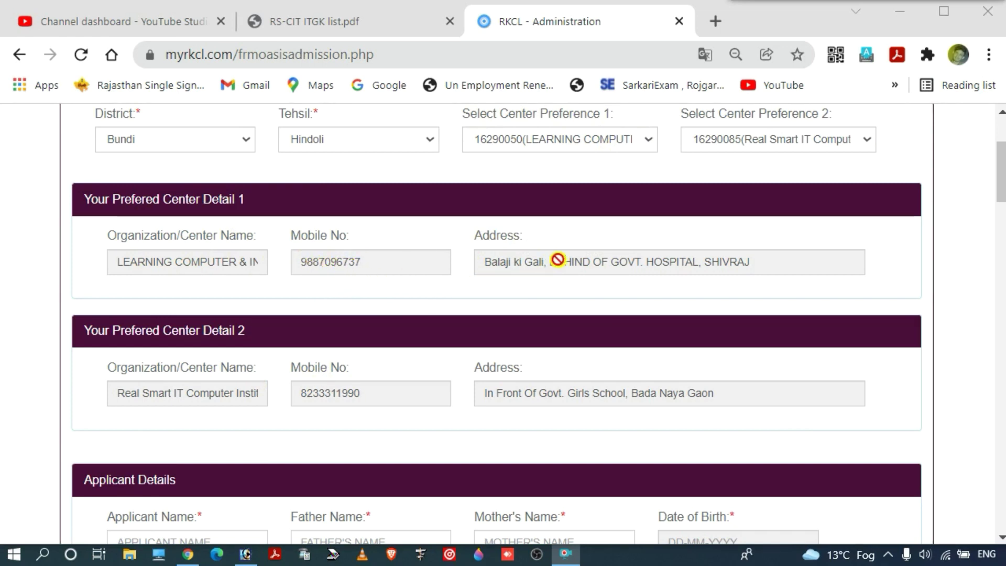
{"action": "scroll", "coordinate": [557, 259], "scroll_direction": "down", "scroll_amount": 3}
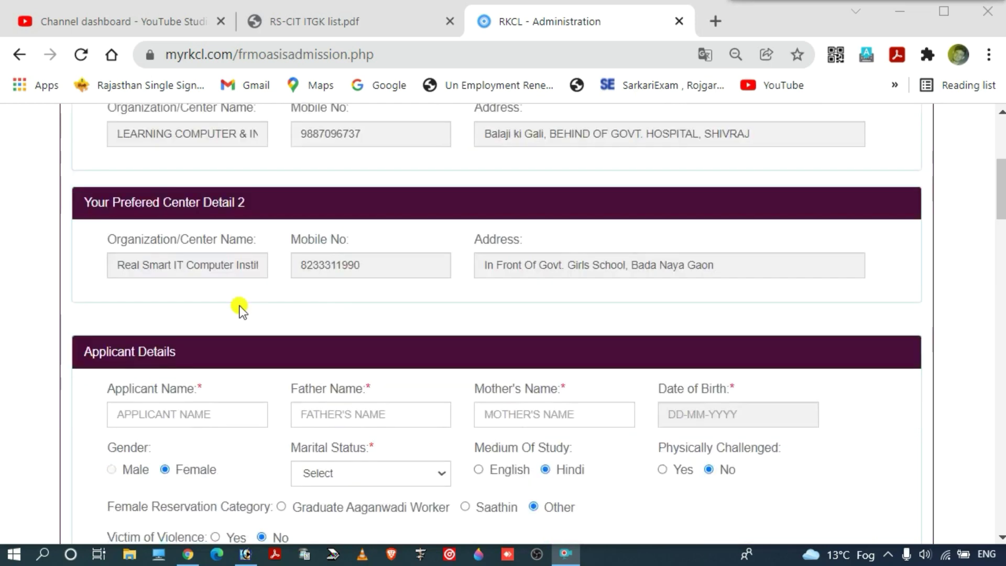
{"action": "scroll", "coordinate": [350, 332], "scroll_direction": "down", "scroll_amount": 3}
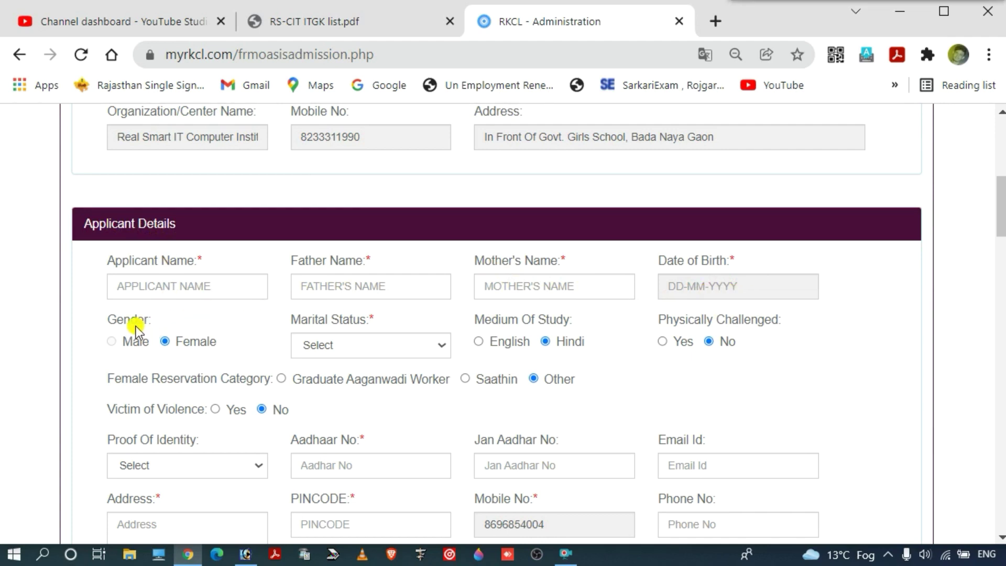
{"action": "left_click", "coordinate": [394, 351]}
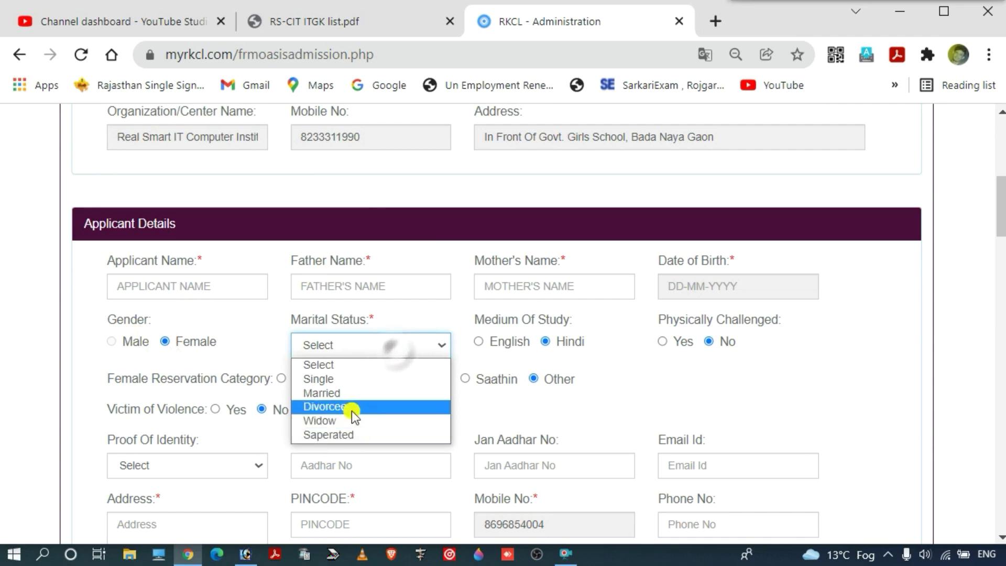
{"action": "left_click", "coordinate": [353, 380]}
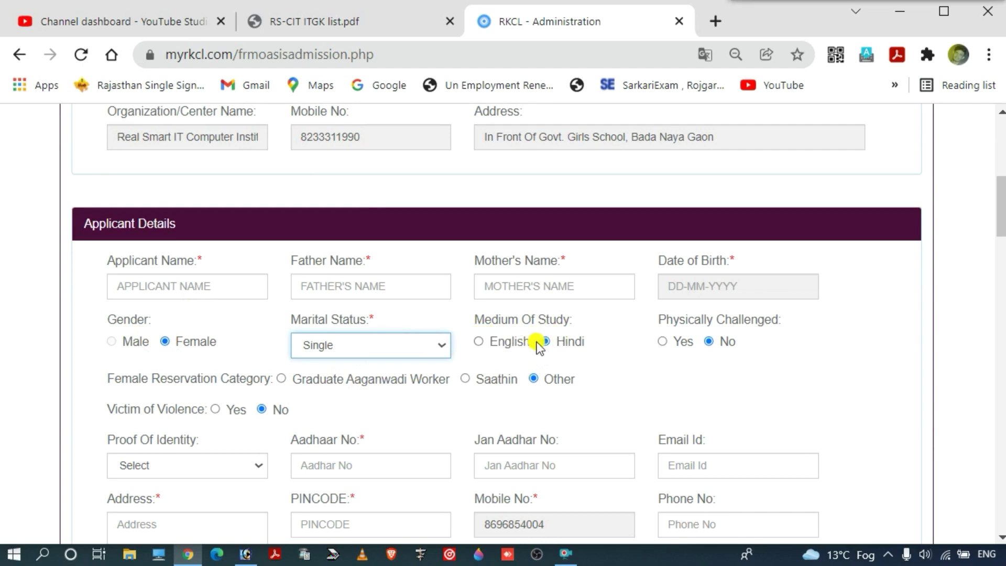
{"action": "mouse_move", "coordinate": [777, 319]}
{"action": "left_mouse_down"}
{"action": "mouse_move", "coordinate": [624, 310]}
{"action": "mouse_move", "coordinate": [786, 327]}
{"action": "left_mouse_up"}
{"action": "left_click", "coordinate": [623, 306]}
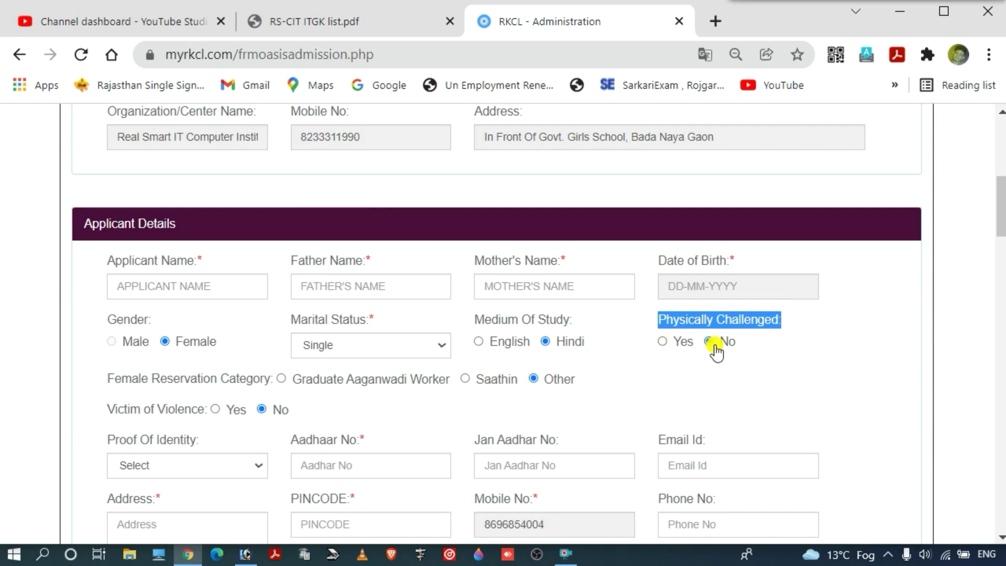
{"action": "left_click", "coordinate": [765, 317]}
Select Voter ID Card as the applicant's proof of identity
{"action": "scroll", "coordinate": [306, 336], "scroll_direction": "down", "scroll_amount": 1}
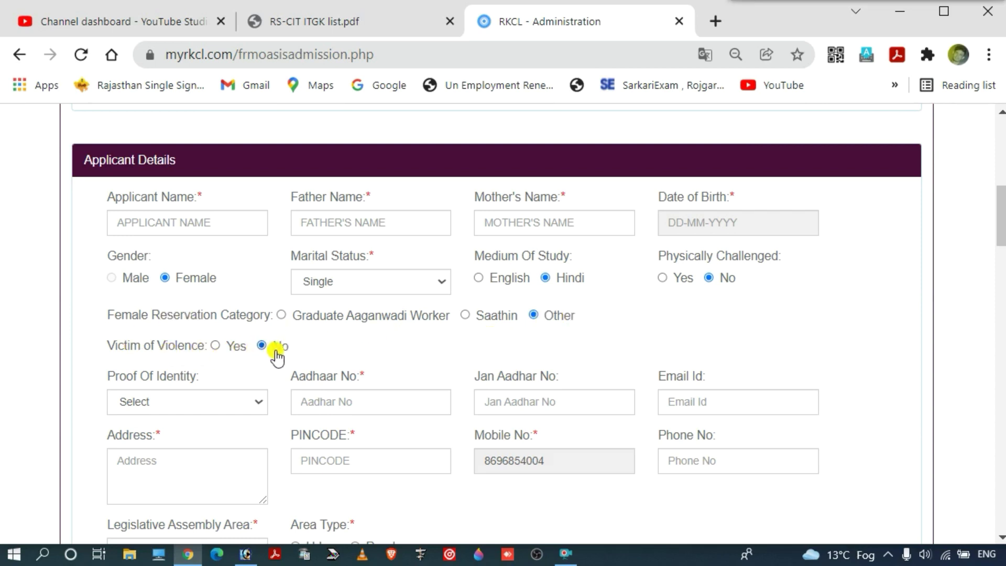
{"action": "scroll", "coordinate": [247, 369], "scroll_direction": "down", "scroll_amount": 1}
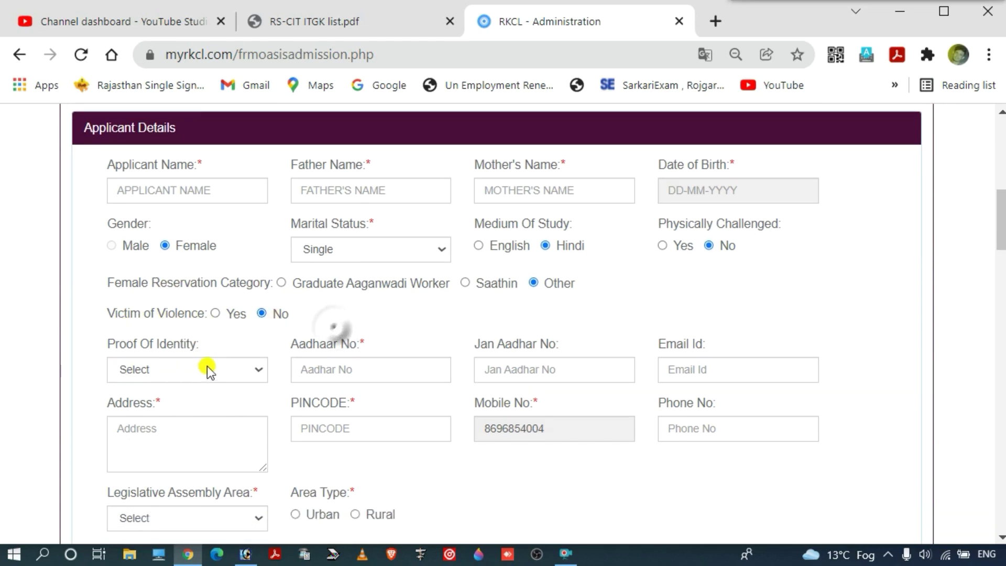
{"action": "left_click", "coordinate": [257, 368]}
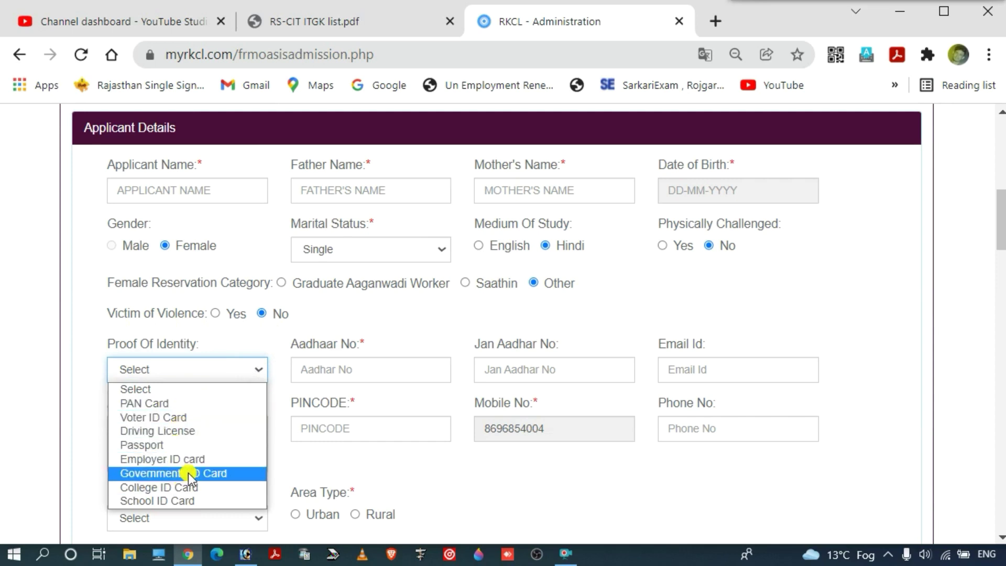
{"action": "left_click", "coordinate": [219, 417]}
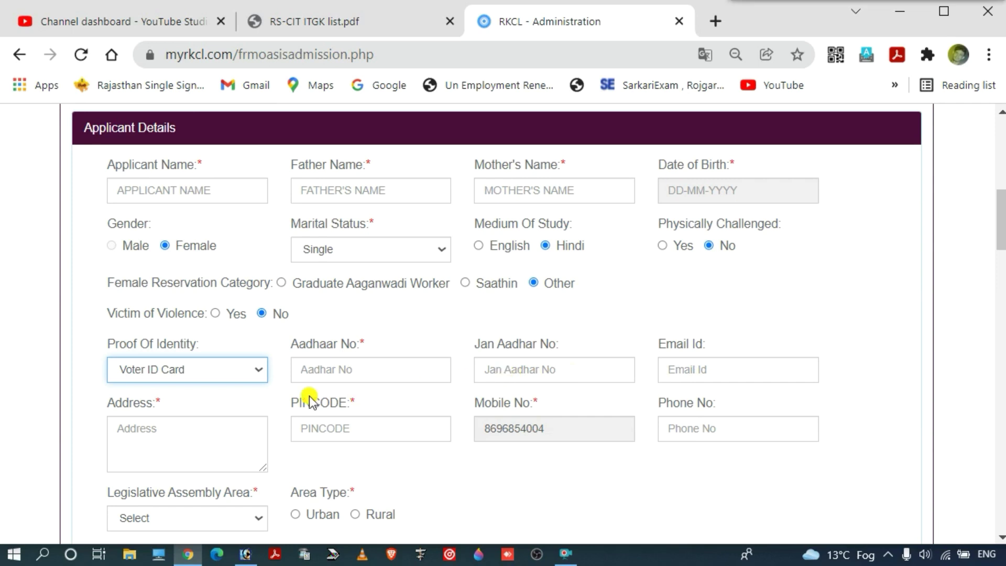
View the choices offered for the applicant's Legislative Assembly Area and close them without selecting one
{"action": "scroll", "coordinate": [145, 427], "scroll_direction": "down", "scroll_amount": 1}
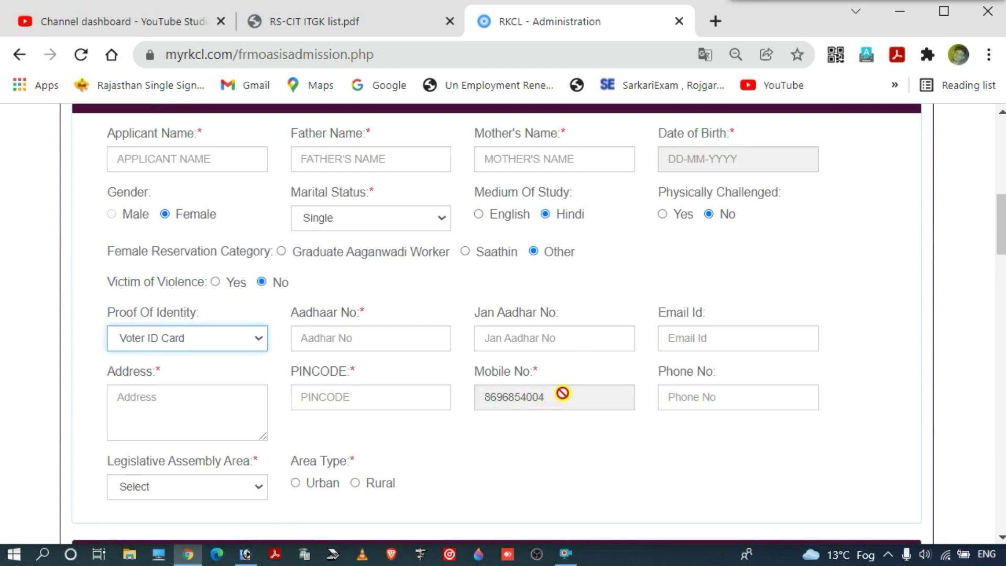
{"action": "scroll", "coordinate": [582, 395], "scroll_direction": "down", "scroll_amount": 1}
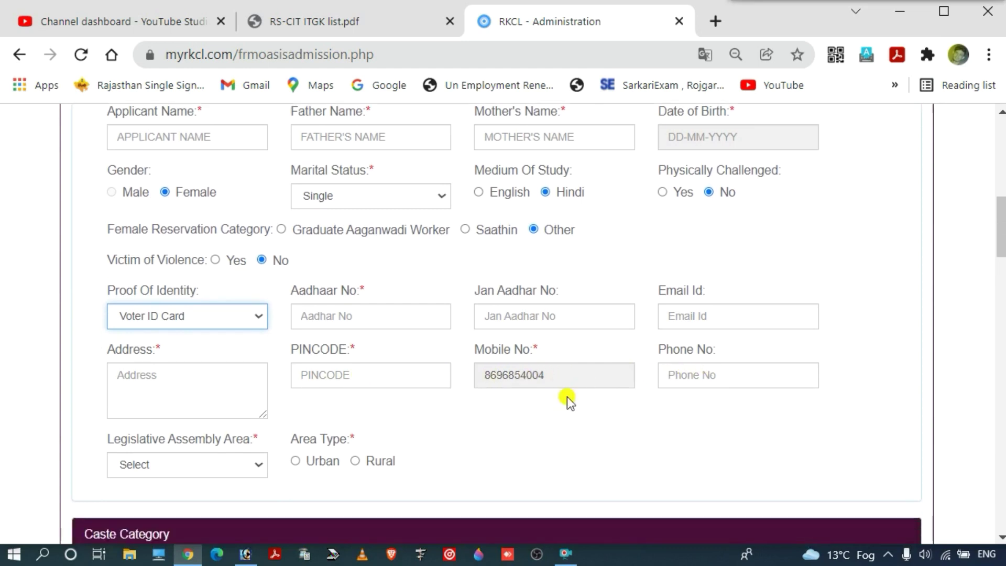
{"action": "scroll", "coordinate": [519, 343], "scroll_direction": "down", "scroll_amount": 1}
{"action": "left_click", "coordinate": [260, 357]}
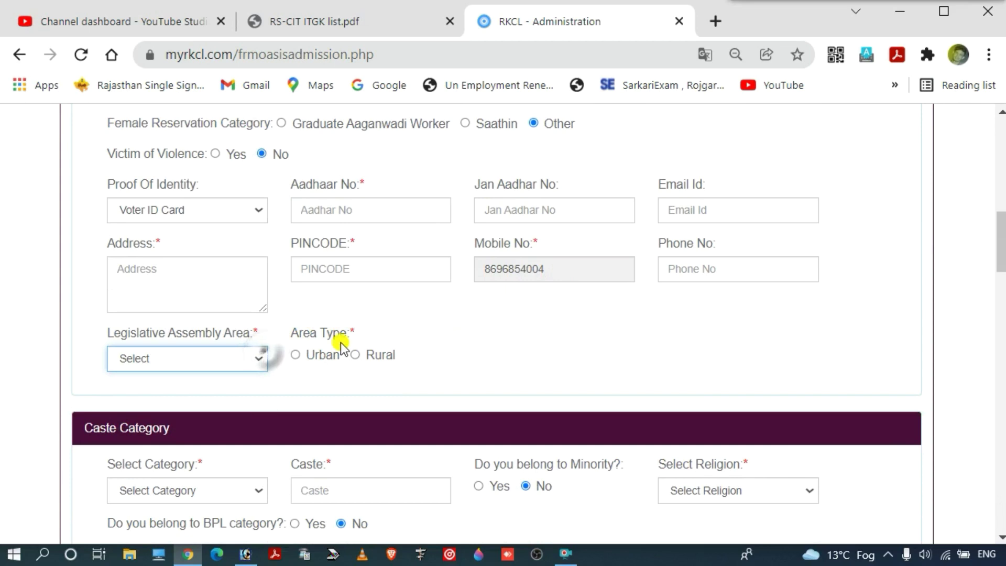
{"action": "left_click", "coordinate": [256, 362]}
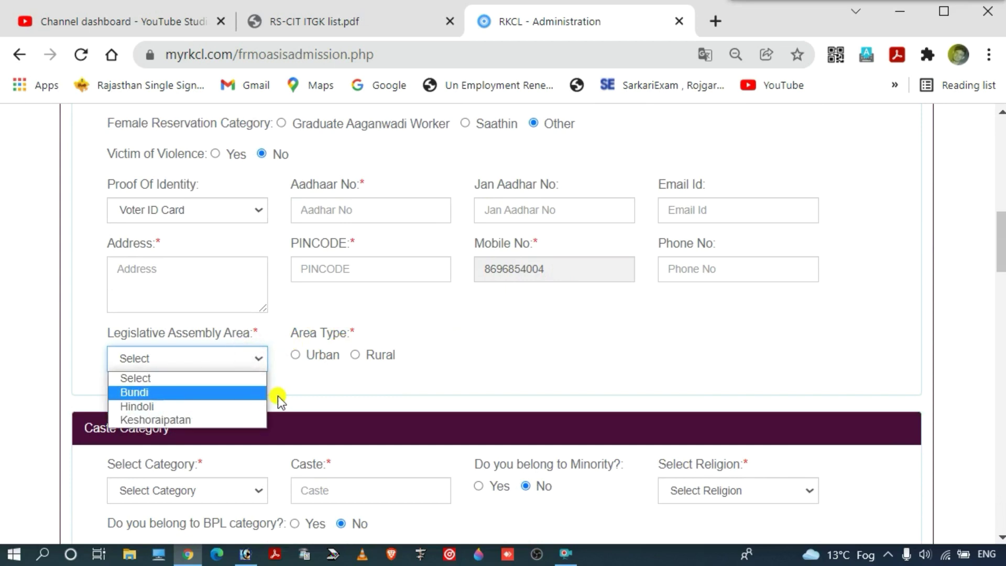
{"action": "left_click", "coordinate": [314, 388]}
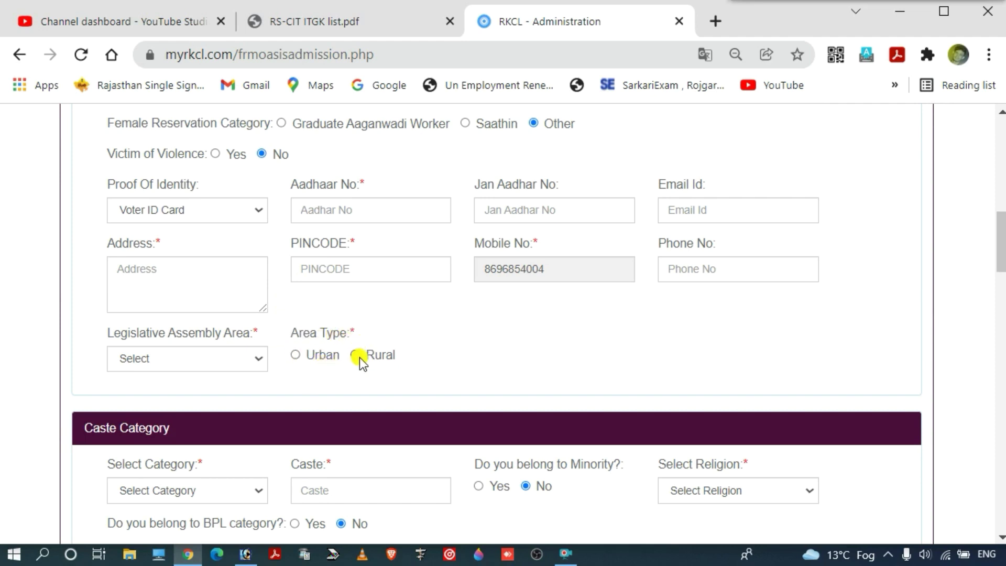
Set the category to ST and the religion to Hindu in the Caste Category section
{"action": "scroll", "coordinate": [427, 360], "scroll_direction": "down", "scroll_amount": 3}
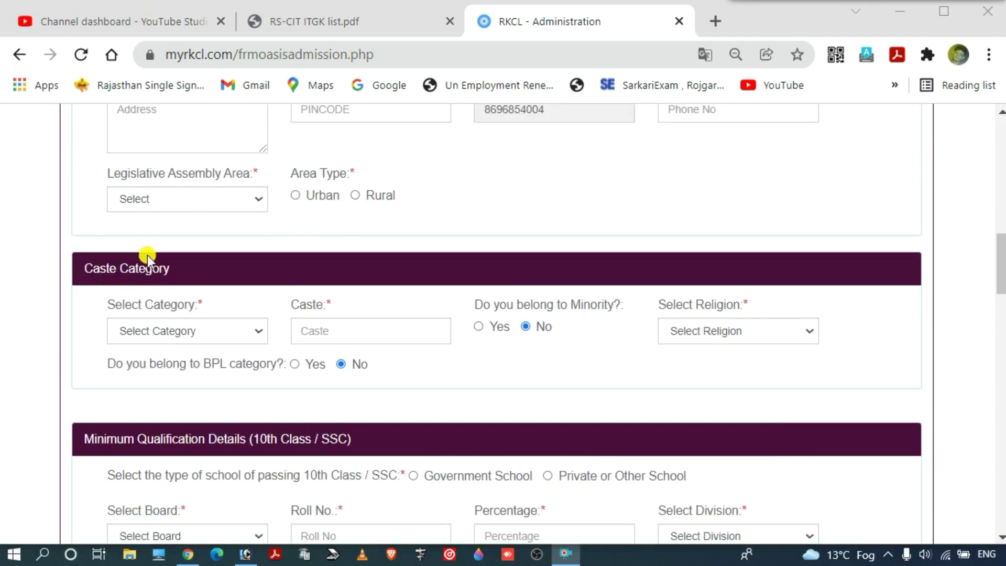
{"action": "left_click", "coordinate": [202, 335]}
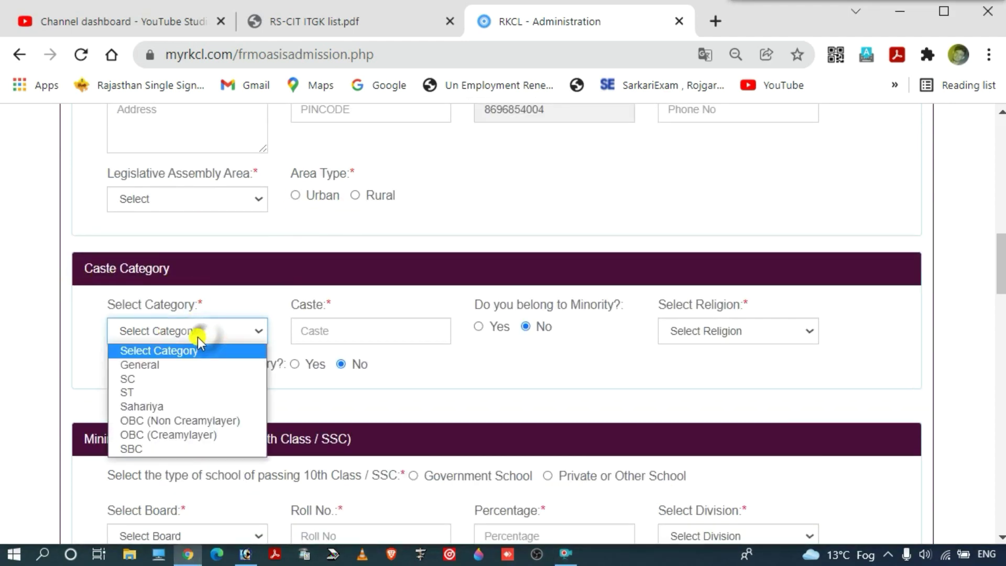
{"action": "left_click", "coordinate": [166, 394]}
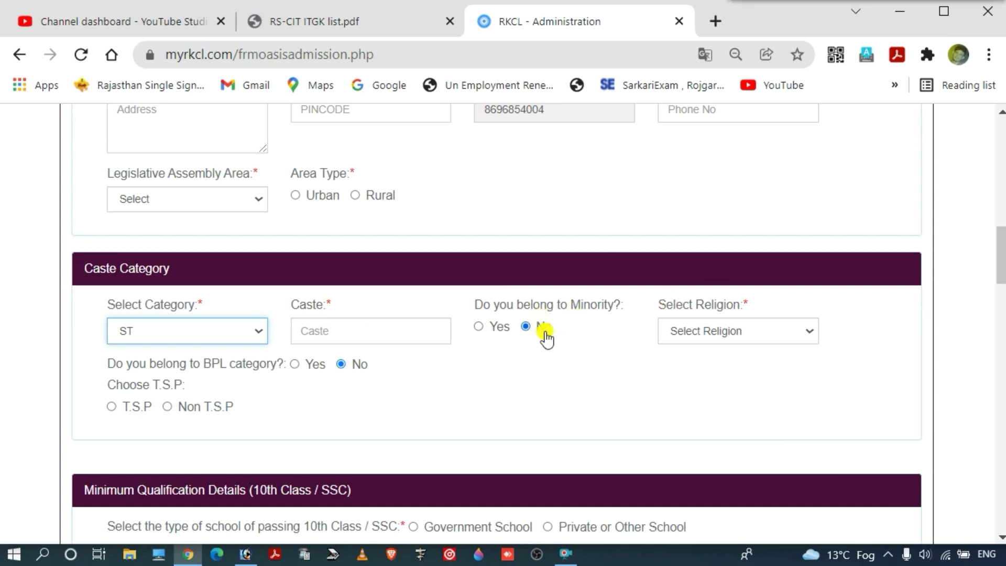
{"action": "left_click", "coordinate": [743, 333]}
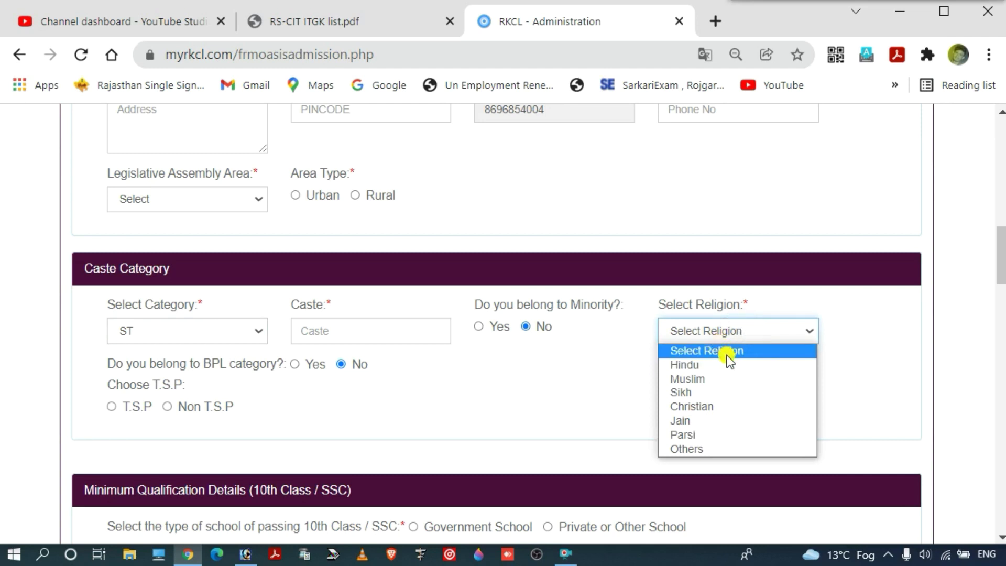
{"action": "left_click", "coordinate": [728, 368]}
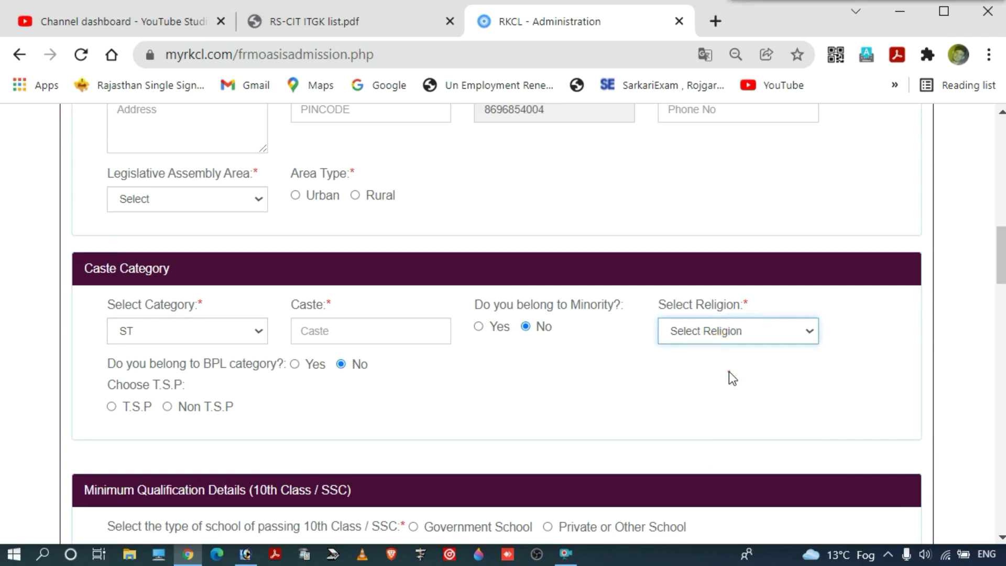
{"action": "scroll", "coordinate": [226, 366], "scroll_direction": "down", "scroll_amount": 2}
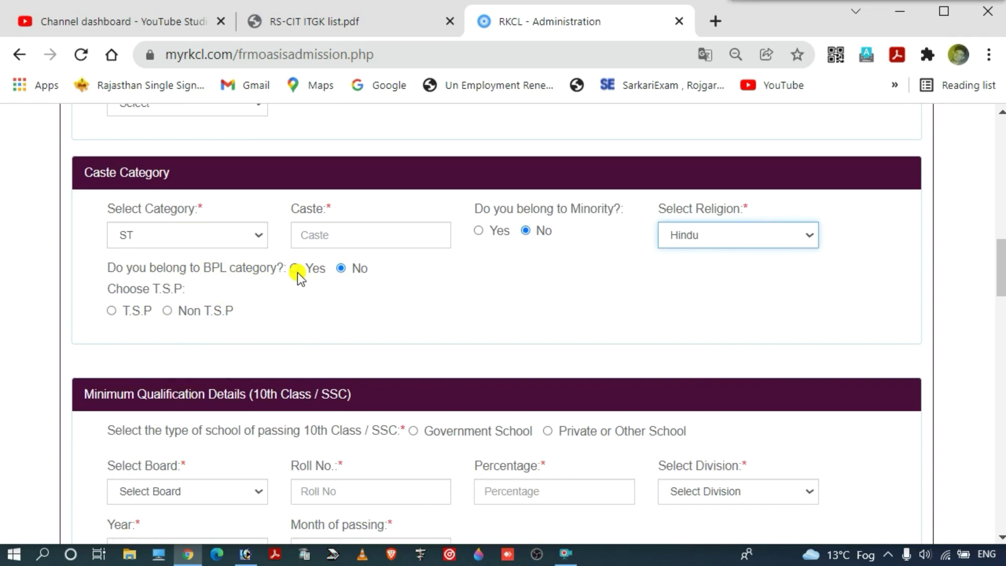
Choose Non T.S.P in the Caste Category section
{"action": "left_click", "coordinate": [167, 312]}
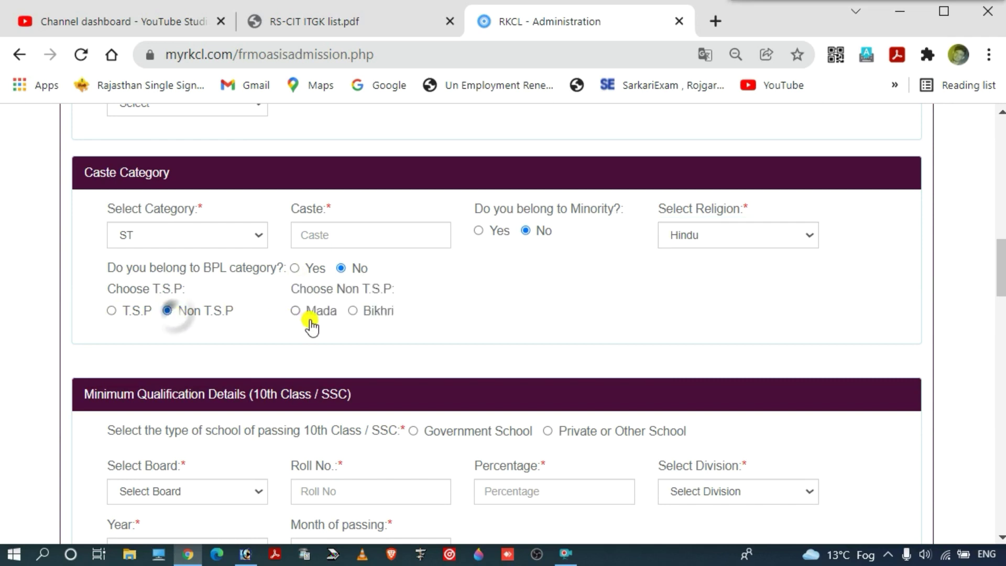
Set the 10th class board to RBSE and the division to First Division in the Minimum Qualification Details
{"action": "scroll", "coordinate": [32, 241], "scroll_direction": "down", "scroll_amount": 3}
{"action": "left_click_drag", "start_coordinate": [131, 232], "coordinate": [246, 246]}
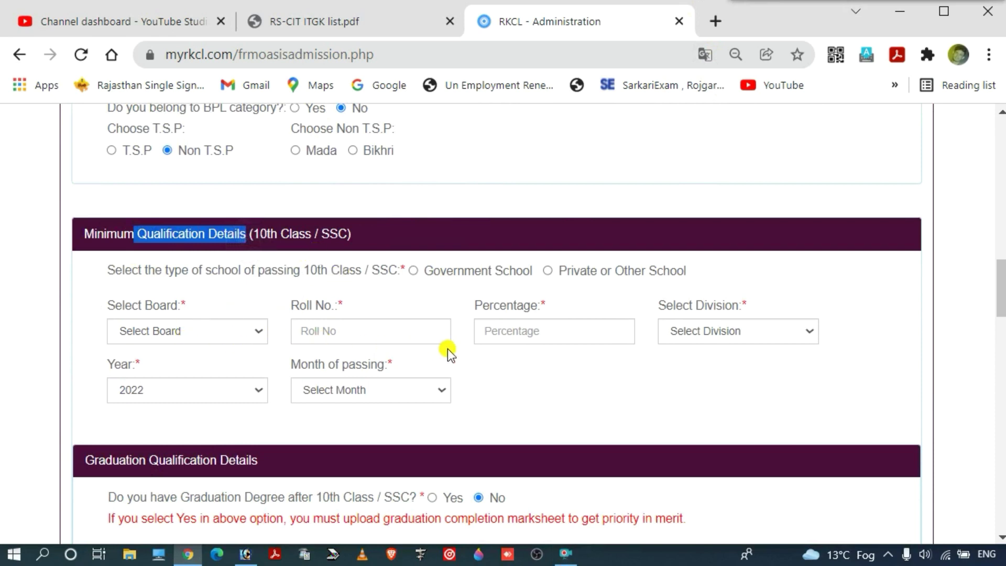
{"action": "left_click", "coordinate": [209, 330]}
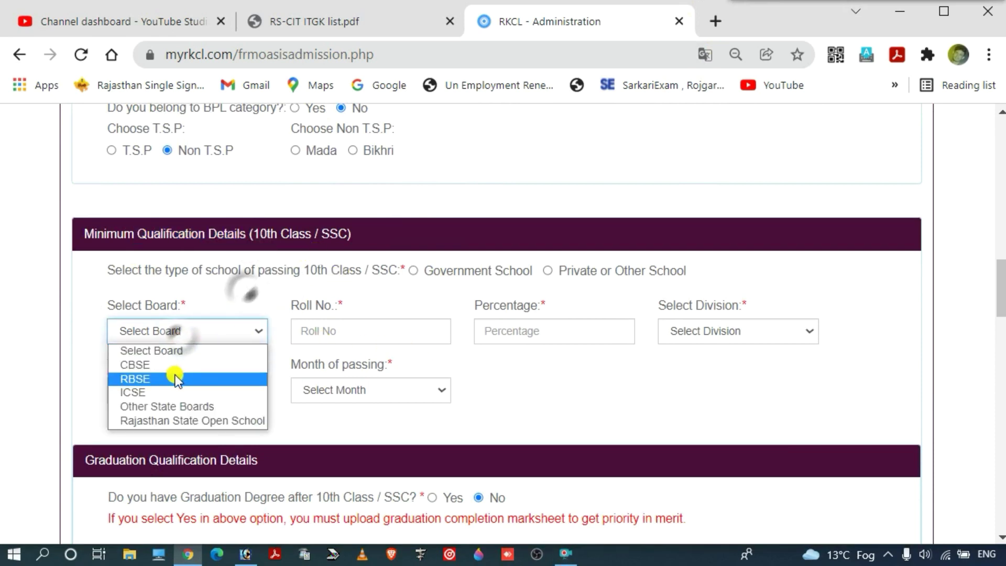
{"action": "left_click", "coordinate": [174, 375]}
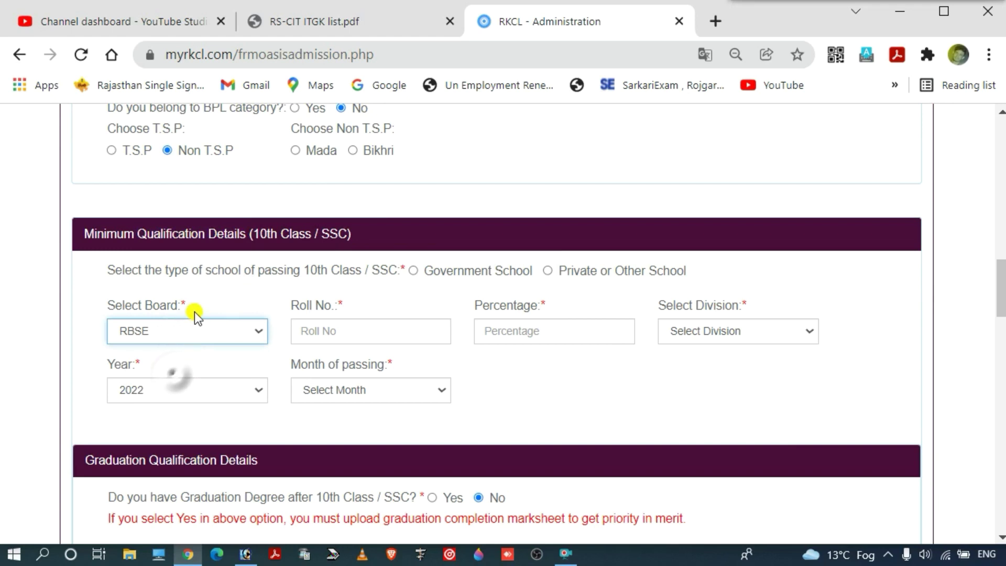
{"action": "left_click", "coordinate": [348, 331]}
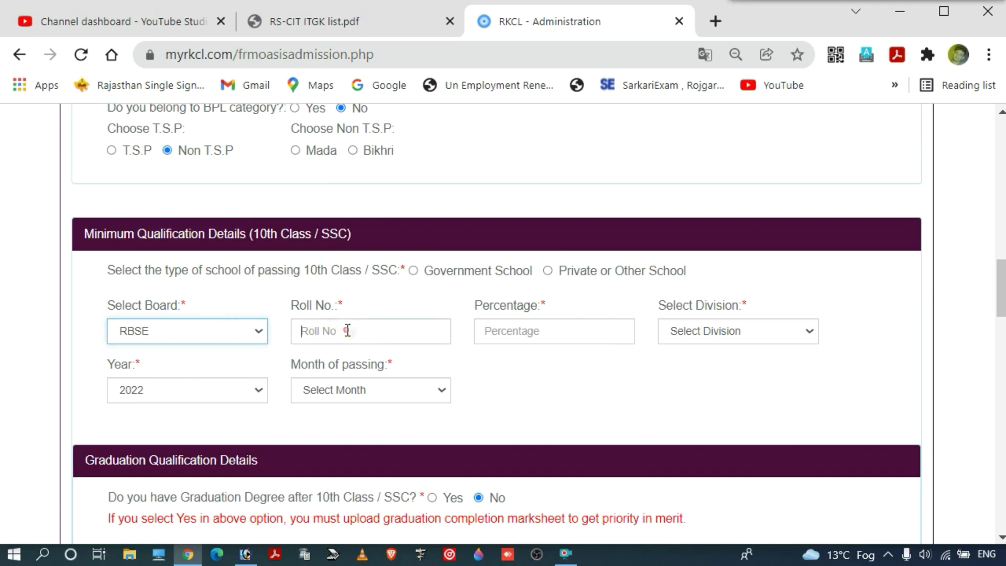
{"action": "left_click", "coordinate": [521, 333]}
{"action": "left_click", "coordinate": [701, 338]}
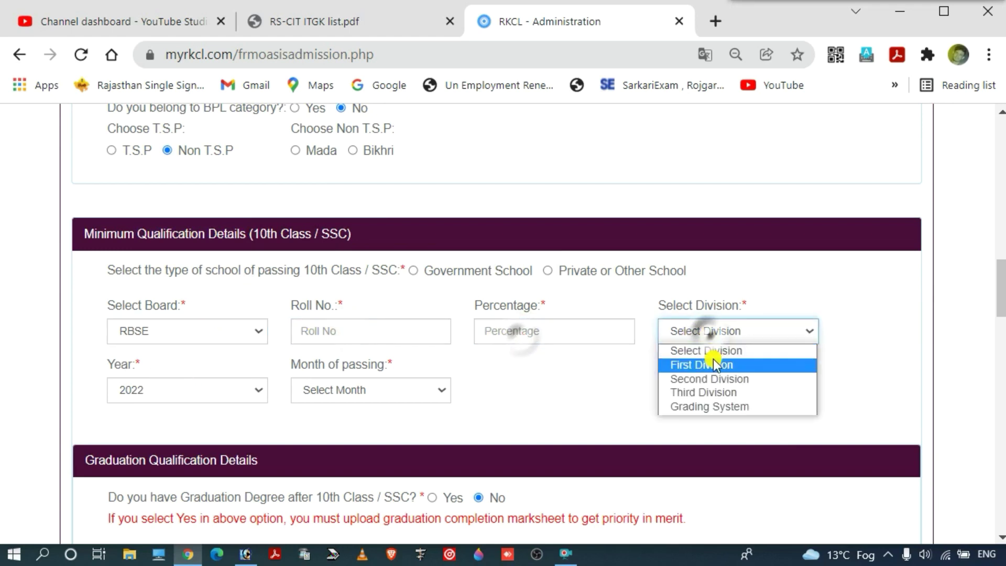
{"action": "left_click", "coordinate": [671, 366]}
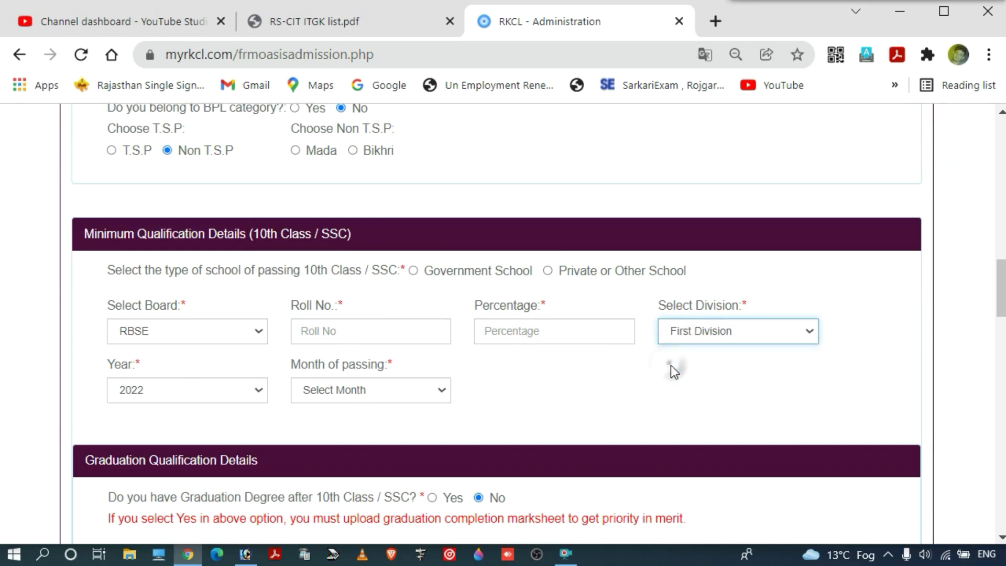
Set the 10th class passing year to 2014 and the month of passing to March
{"action": "left_click", "coordinate": [207, 396]}
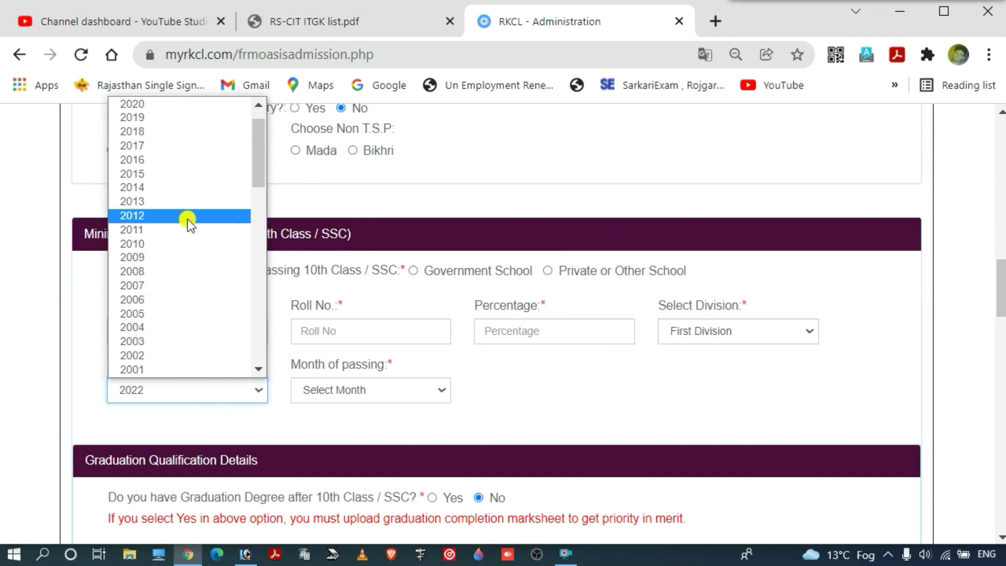
{"action": "left_click", "coordinate": [193, 195]}
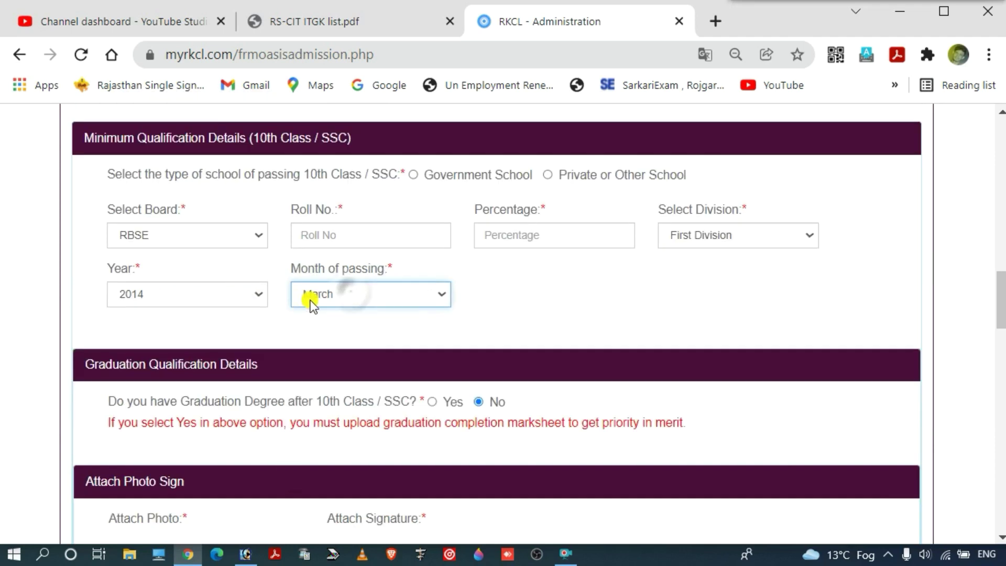
{"action": "left_click", "coordinate": [356, 296]}
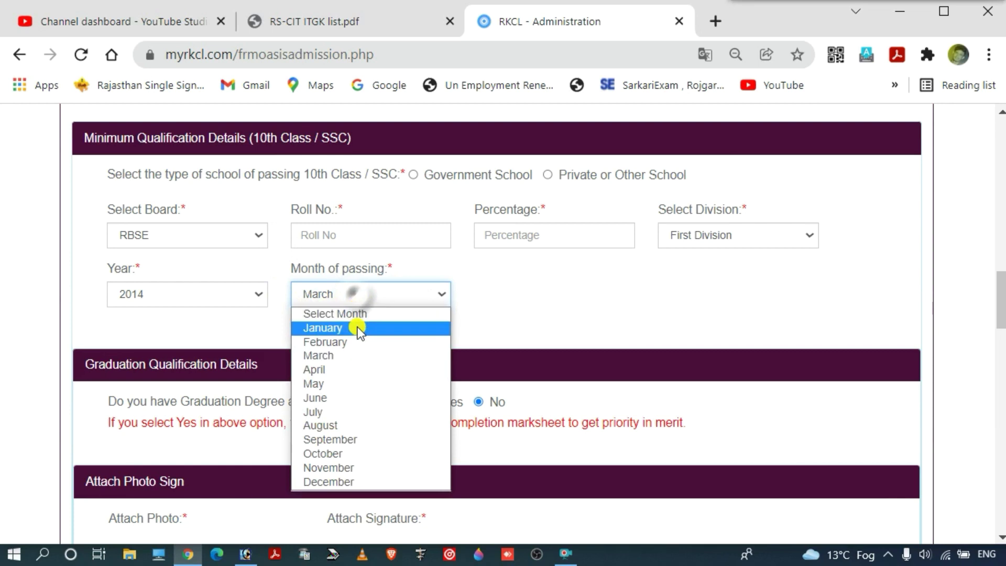
{"action": "left_click", "coordinate": [357, 361]}
{"action": "scroll", "coordinate": [449, 278], "scroll_direction": "down", "scroll_amount": 1}
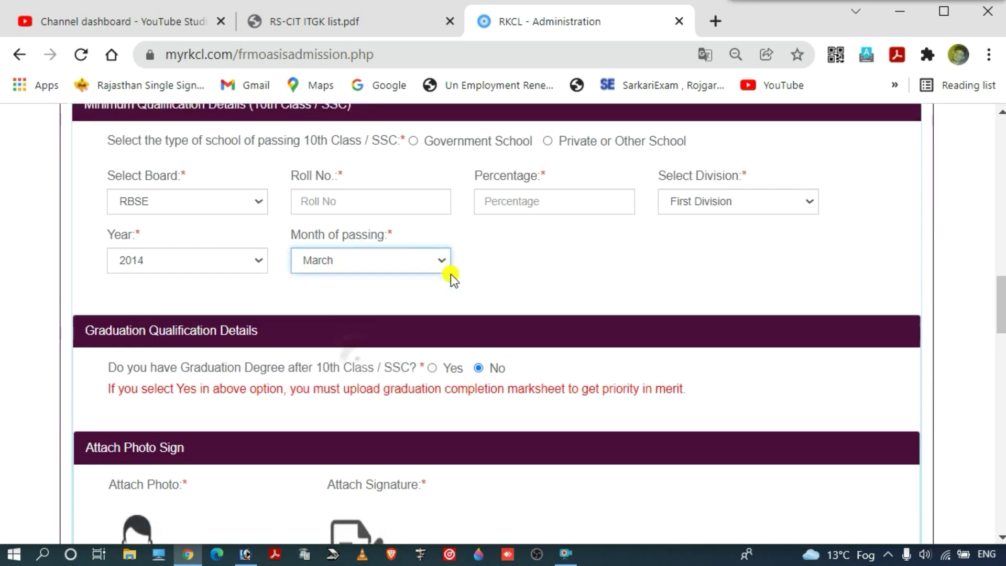
Declare that the applicant has a graduation degree and set the qualification to Graduate
{"action": "scroll", "coordinate": [451, 275], "scroll_direction": "down", "scroll_amount": 2}
{"action": "left_click_drag", "start_coordinate": [181, 208], "coordinate": [286, 212]}
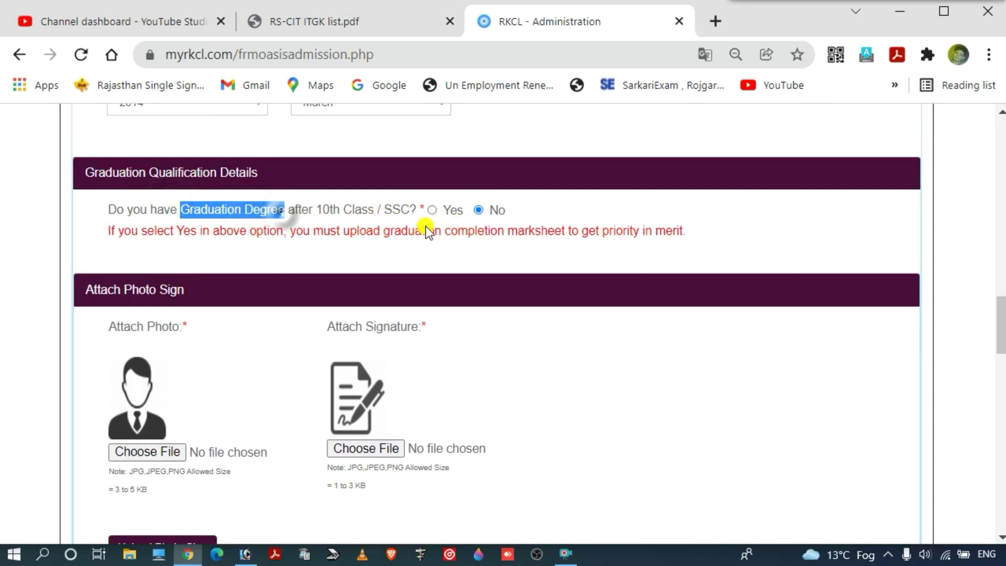
{"action": "left_click", "coordinate": [477, 211]}
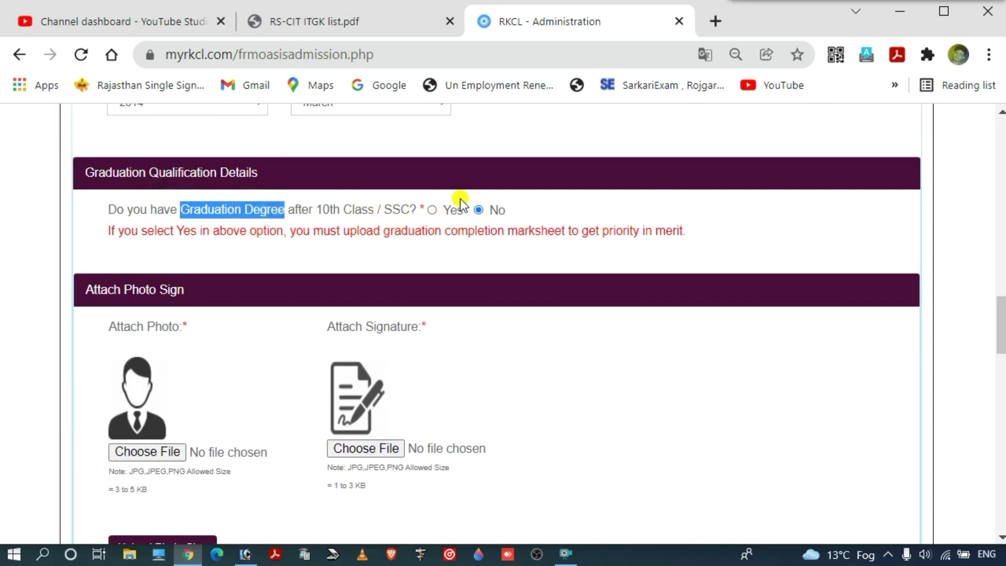
{"action": "left_click", "coordinate": [432, 211]}
{"action": "left_click", "coordinate": [213, 254]}
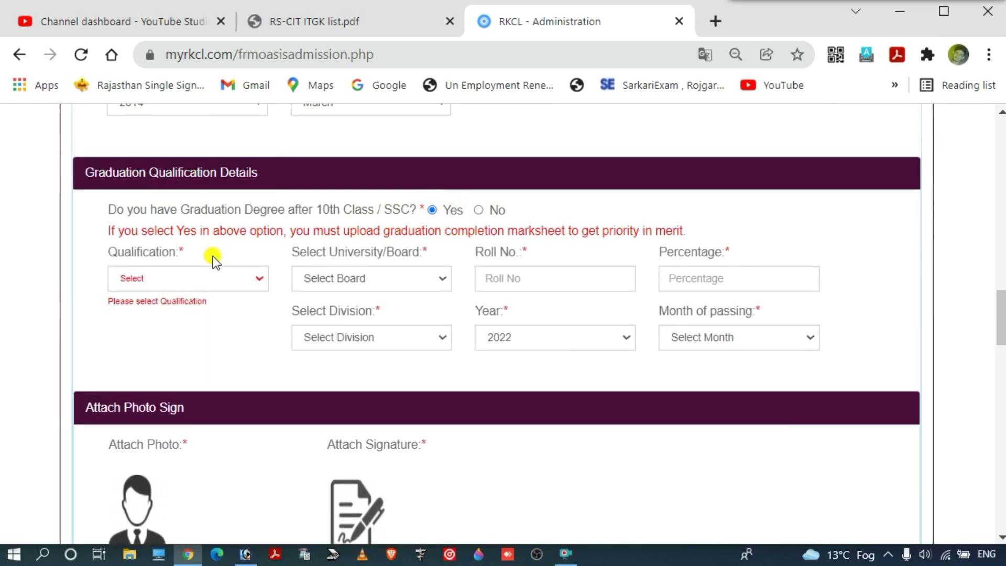
{"action": "left_click", "coordinate": [215, 277]}
{"action": "left_click", "coordinate": [166, 307]}
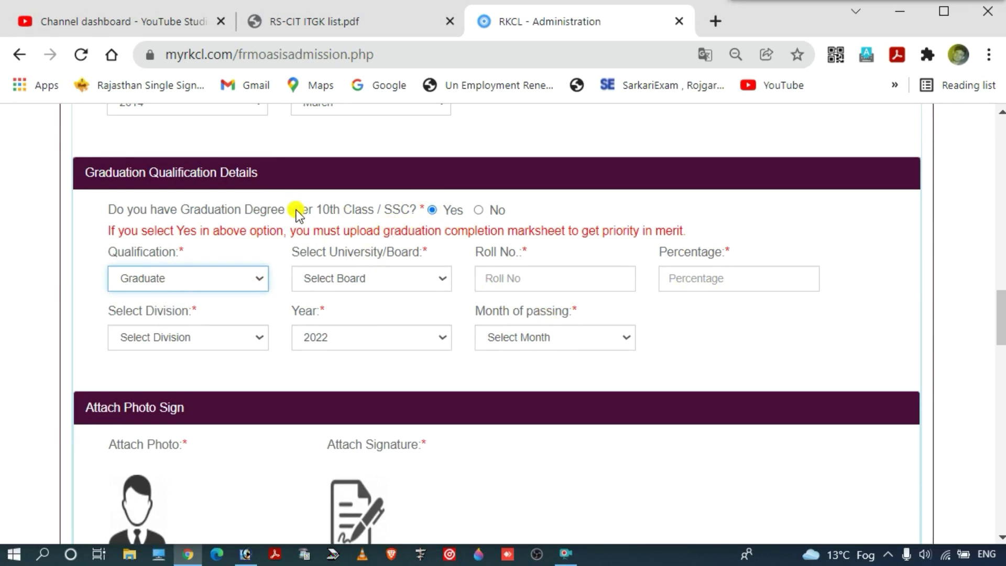
Check the allowed file formats and sizes for the applicant's photo and signature in the Attach Photo Sign section
{"action": "scroll", "coordinate": [283, 218], "scroll_direction": "down", "scroll_amount": 5}
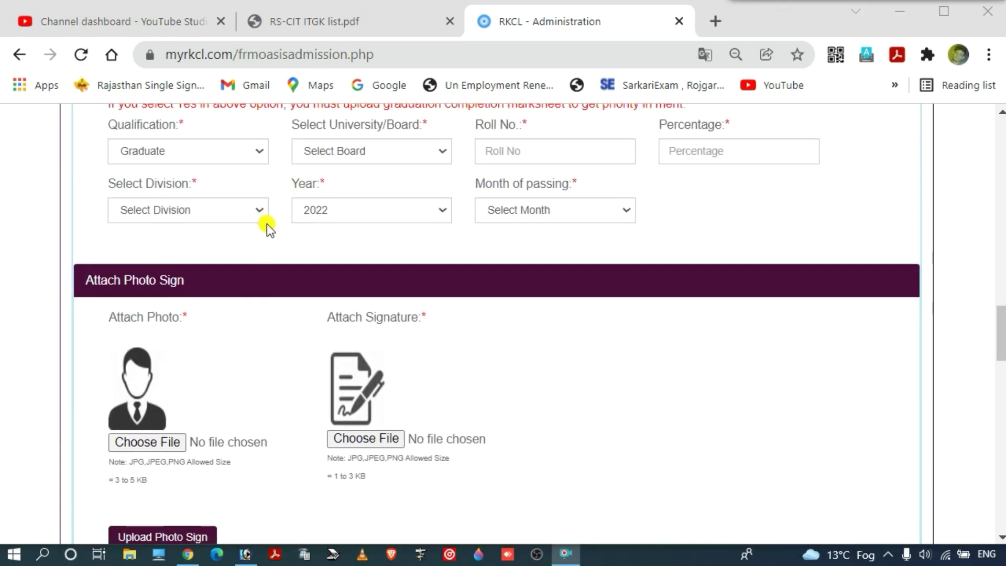
{"action": "scroll", "coordinate": [201, 226], "scroll_direction": "down", "scroll_amount": 1}
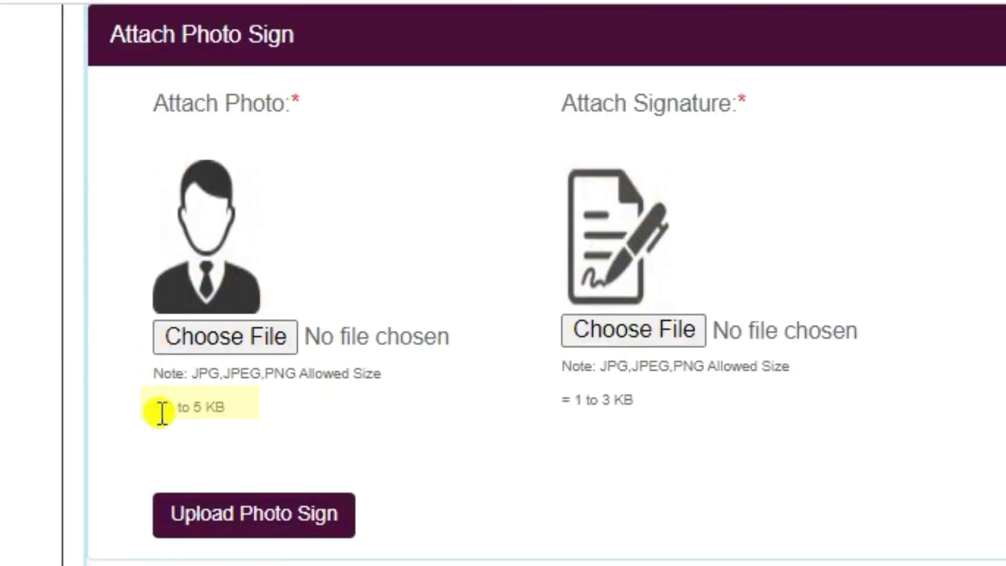
{"action": "left_click_drag", "start_coordinate": [163, 414], "coordinate": [252, 415]}
{"action": "left_click", "coordinate": [252, 415]}
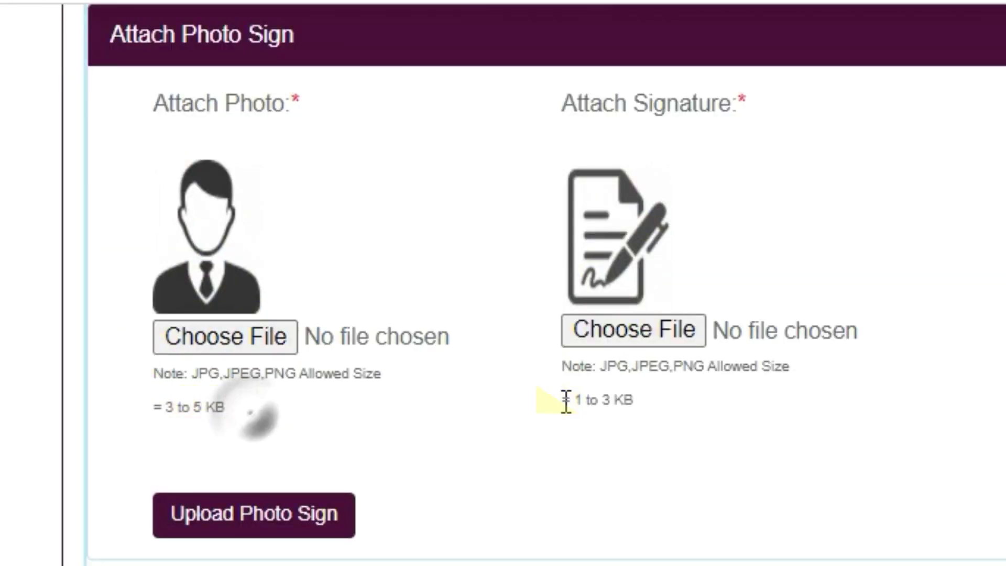
{"action": "left_click_drag", "start_coordinate": [565, 400], "coordinate": [674, 408]}
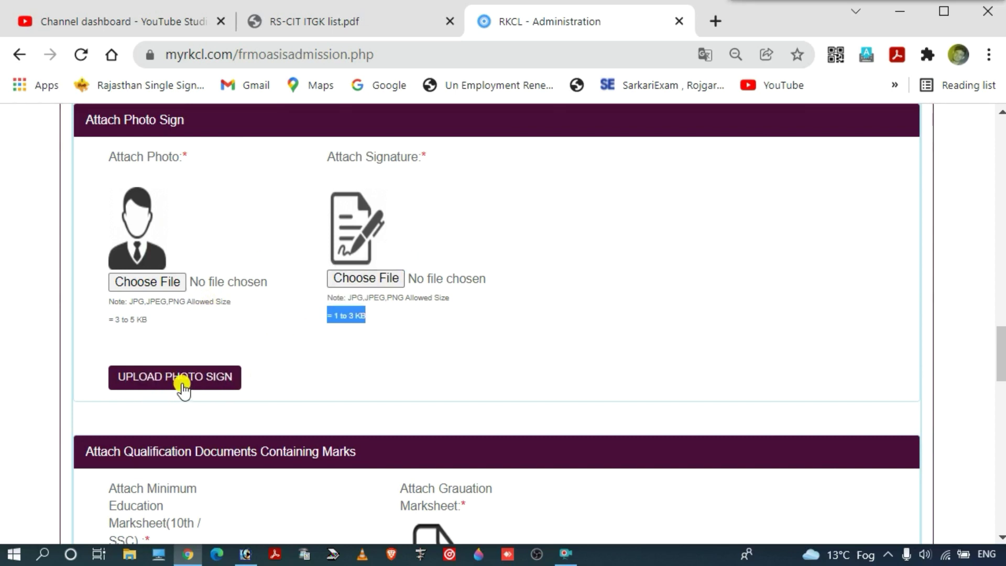
Review the required 10th class and graduation marksheet attachments and their allowed file sizes in the qualification documents section
{"action": "scroll", "coordinate": [207, 273], "scroll_direction": "down", "scroll_amount": 2}
{"action": "scroll", "coordinate": [207, 272], "scroll_direction": "down", "scroll_amount": 2}
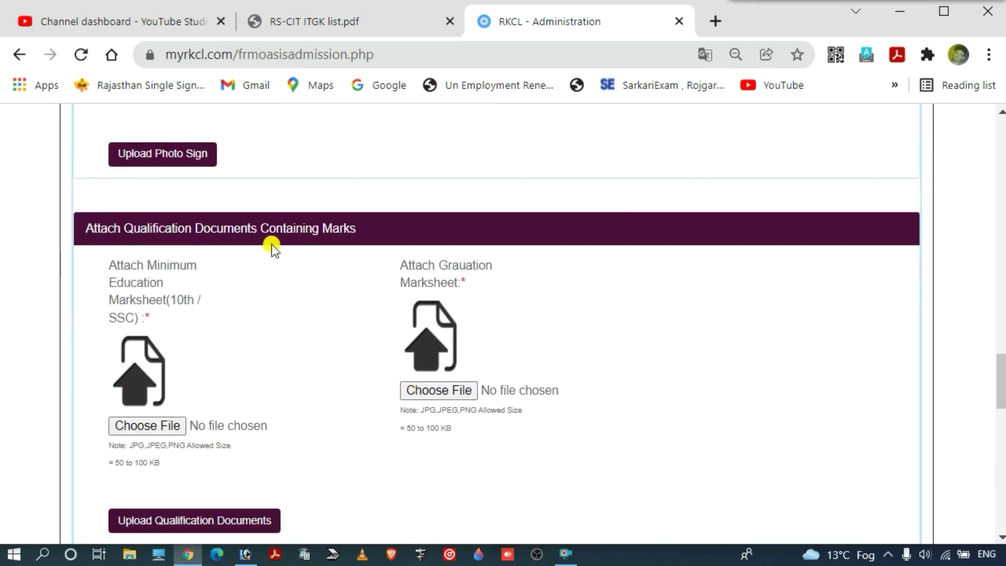
{"action": "left_click_drag", "start_coordinate": [137, 222], "coordinate": [277, 230]}
{"action": "scroll", "coordinate": [288, 320], "scroll_direction": "down", "scroll_amount": 2}
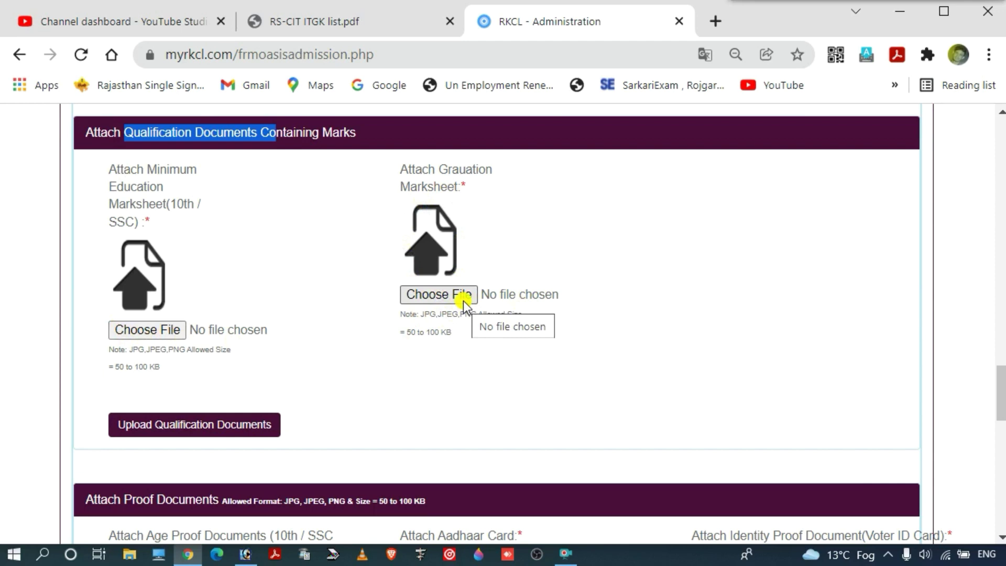
{"action": "left_click_drag", "start_coordinate": [109, 367], "coordinate": [146, 369]}
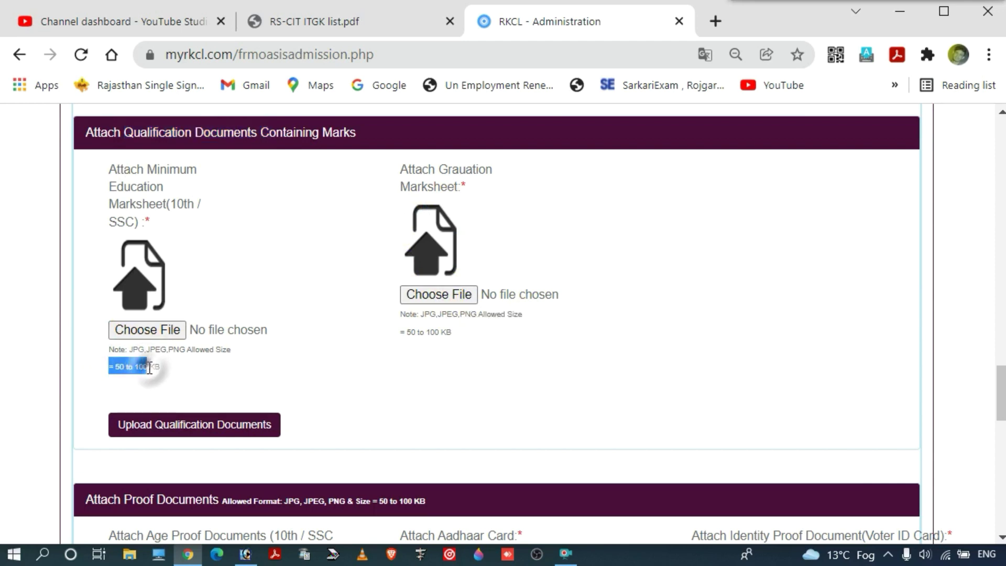
{"action": "left_click", "coordinate": [260, 376]}
{"action": "scroll", "coordinate": [231, 388], "scroll_direction": "down", "scroll_amount": 1}
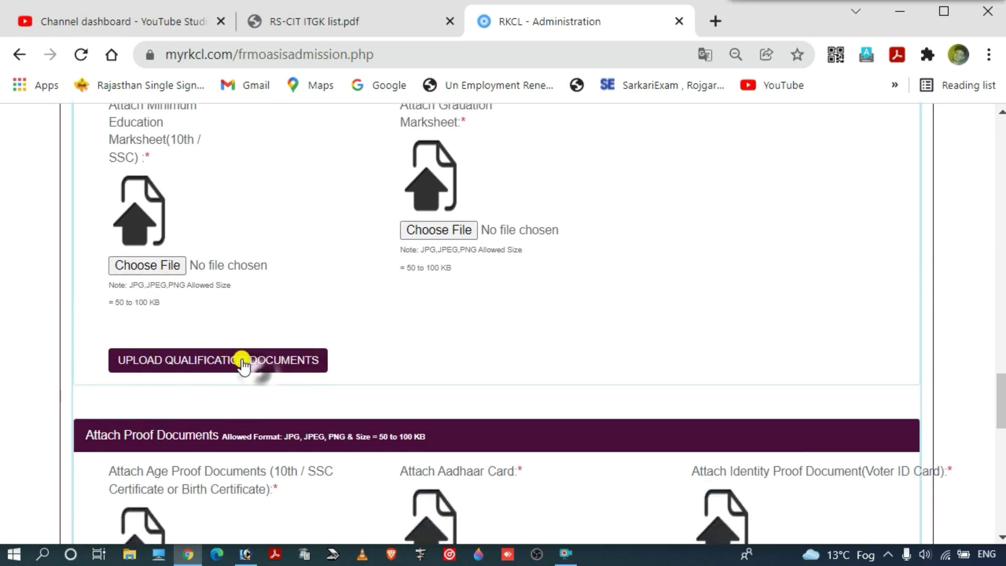
{"action": "scroll", "coordinate": [300, 360], "scroll_direction": "down", "scroll_amount": 1}
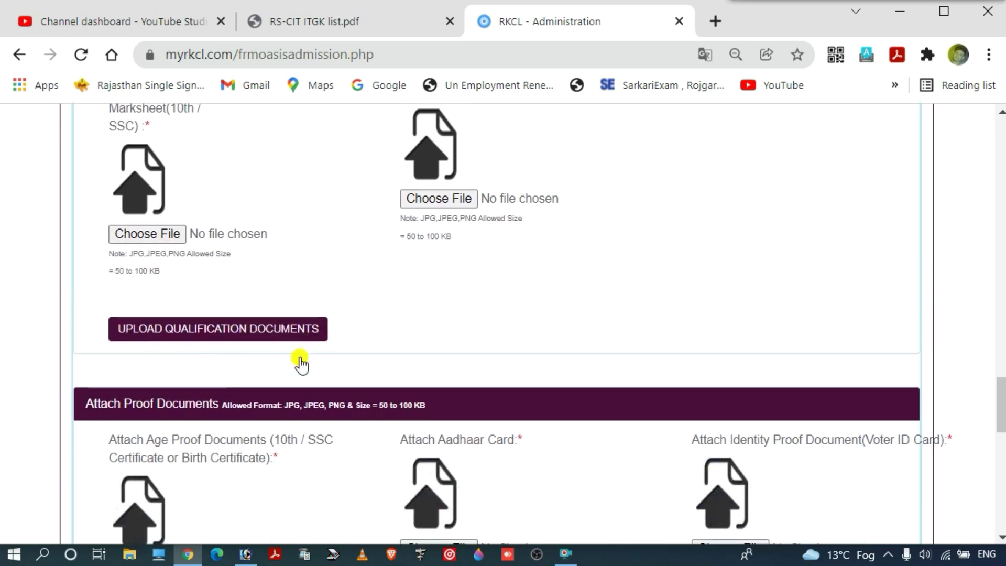
Review which age, Aadhaar, identity and caste proof files the Attach Proof Documents section asks for
{"action": "scroll", "coordinate": [300, 355], "scroll_direction": "down", "scroll_amount": 2}
{"action": "left_click", "coordinate": [183, 276]}
{"action": "left_click_drag", "start_coordinate": [122, 275], "coordinate": [224, 285]}
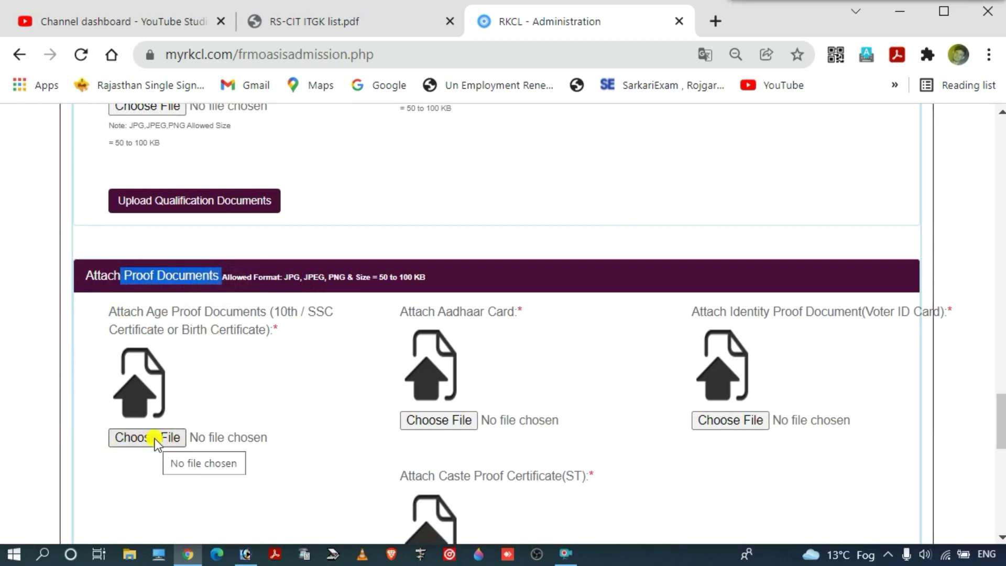
{"action": "scroll", "coordinate": [398, 442], "scroll_direction": "down", "scroll_amount": 1}
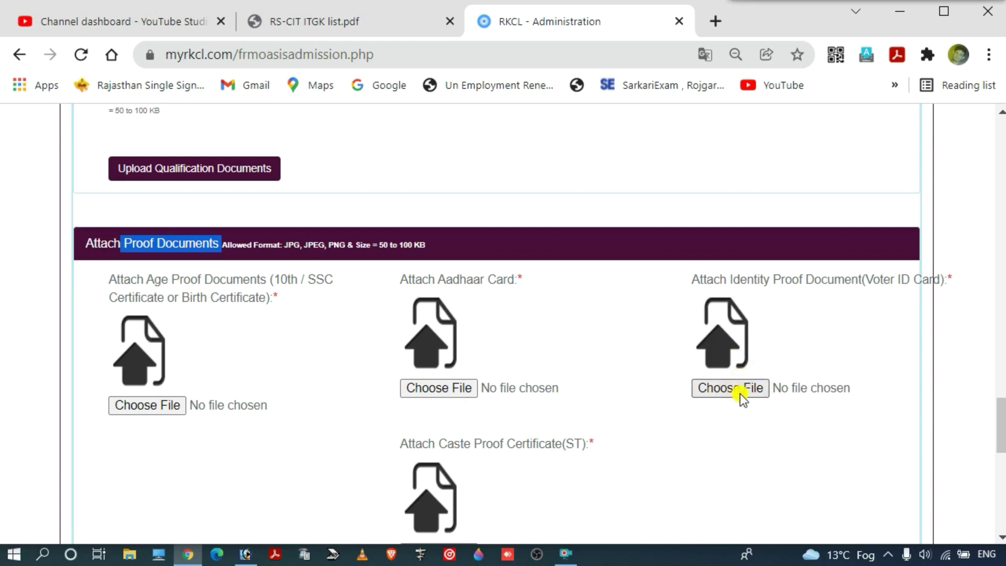
{"action": "scroll", "coordinate": [714, 395], "scroll_direction": "down", "scroll_amount": 2}
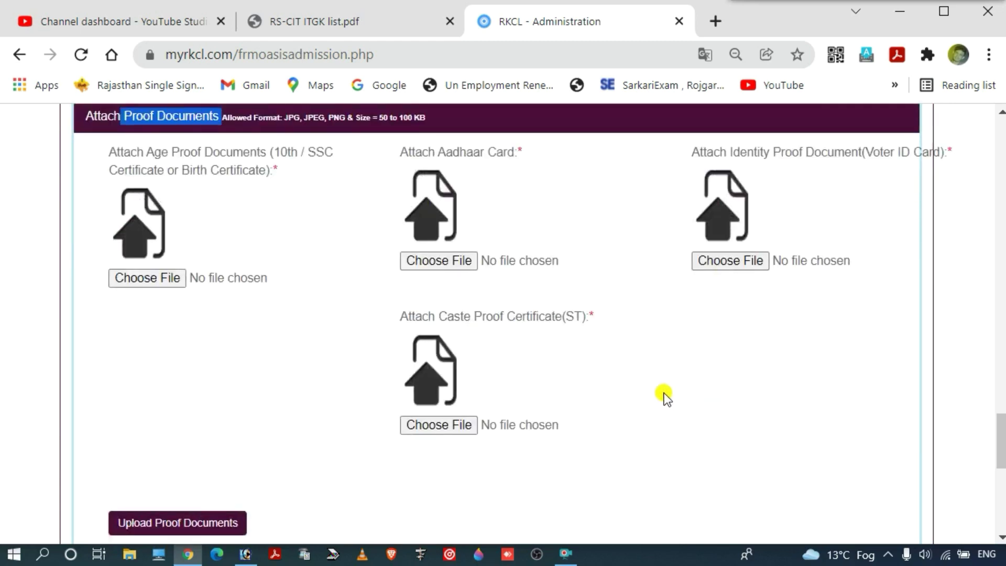
{"action": "scroll", "coordinate": [524, 356], "scroll_direction": "up", "scroll_amount": 1}
{"action": "left_click", "coordinate": [377, 343]}
{"action": "left_click_drag", "start_coordinate": [392, 347], "coordinate": [597, 348]}
{"action": "left_click", "coordinate": [571, 379]}
{"action": "scroll", "coordinate": [571, 380], "scroll_direction": "down", "scroll_amount": 3}
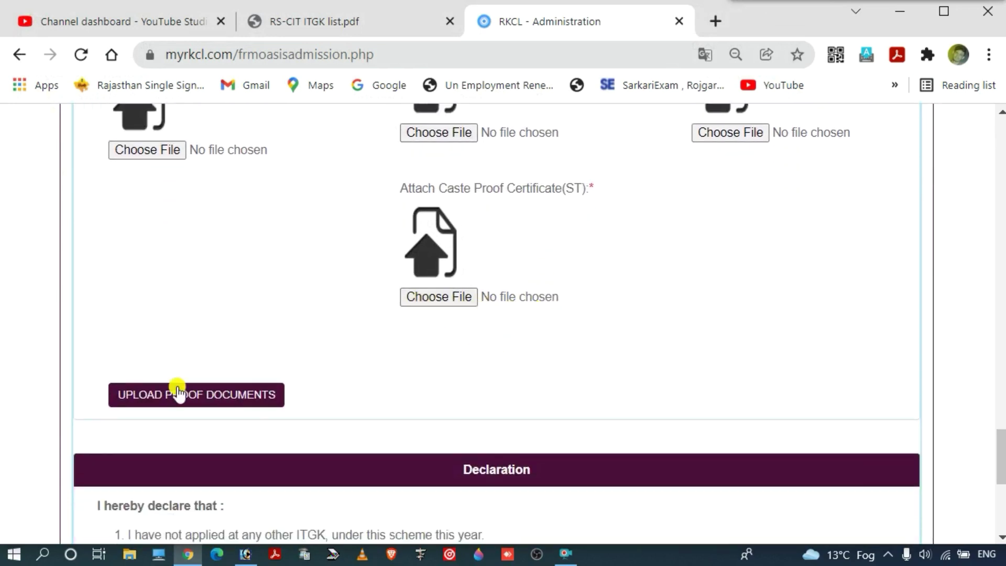
{"action": "scroll", "coordinate": [246, 390], "scroll_direction": "down", "scroll_amount": 1}
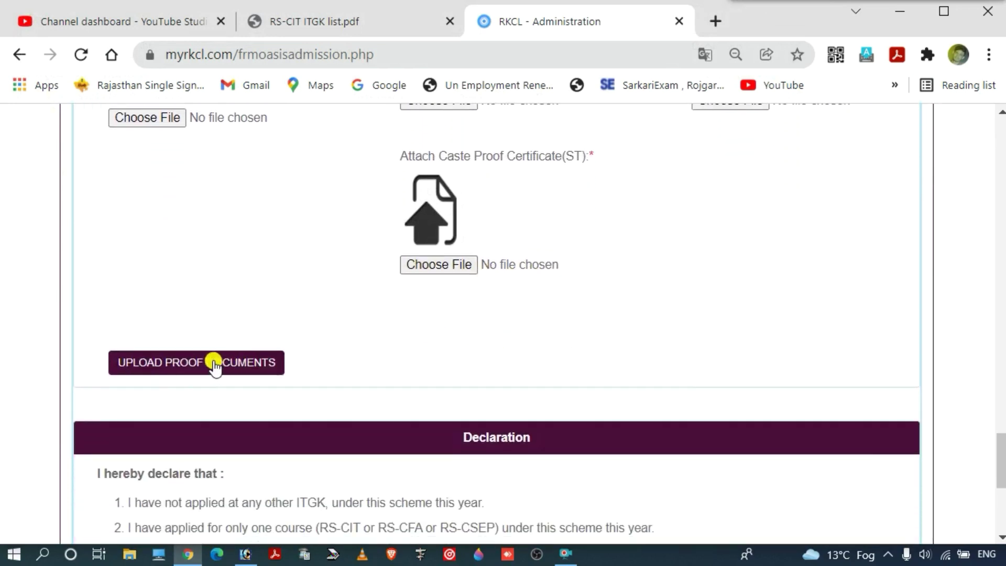
Read the Declaration section and mark agreement with all of its declarations
{"action": "scroll", "coordinate": [387, 350], "scroll_direction": "down", "scroll_amount": 3}
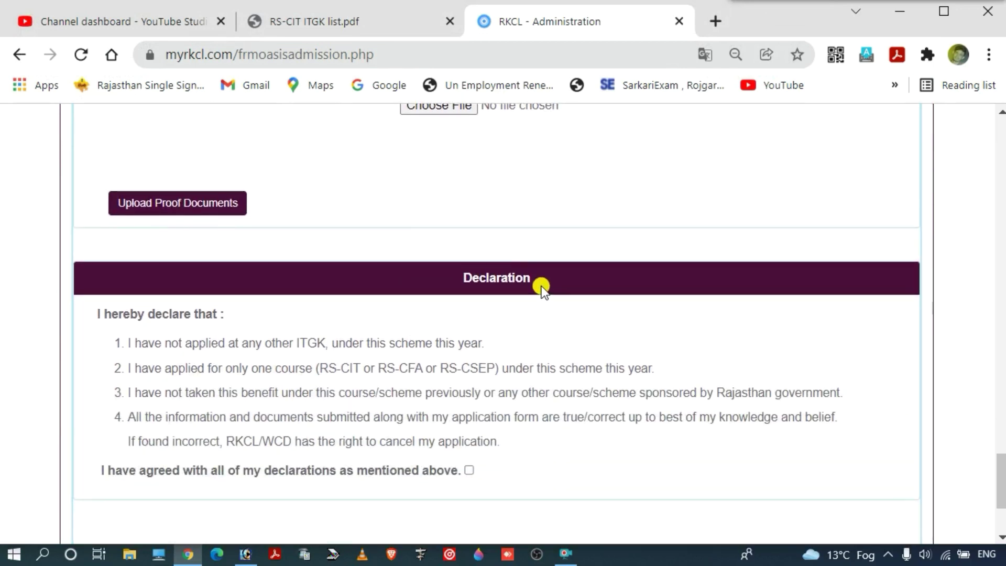
{"action": "scroll", "coordinate": [543, 287], "scroll_direction": "down", "scroll_amount": 1}
{"action": "left_click_drag", "start_coordinate": [438, 241], "coordinate": [560, 241]}
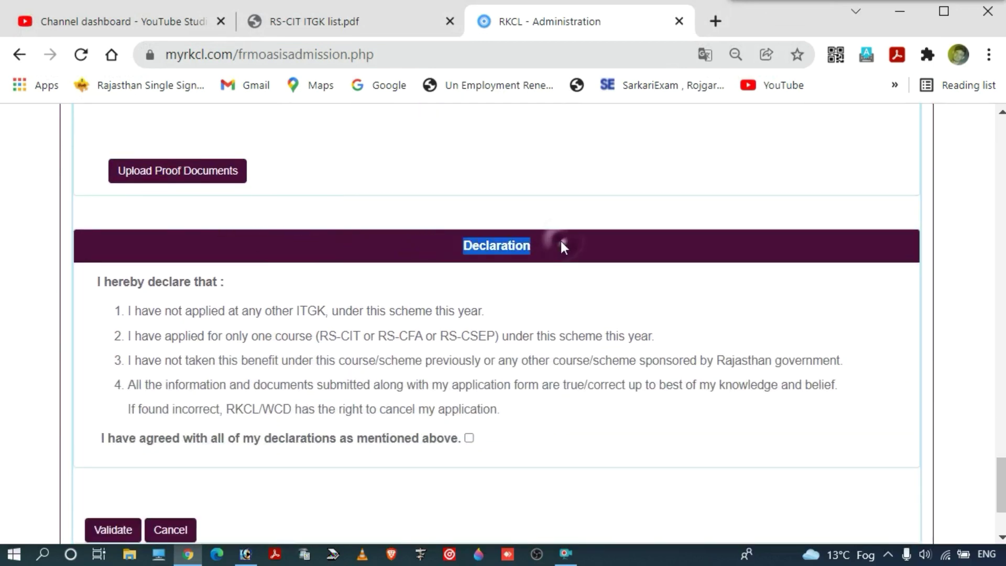
{"action": "scroll", "coordinate": [485, 353], "scroll_direction": "down", "scroll_amount": 1}
{"action": "scroll", "coordinate": [125, 279], "scroll_direction": "down", "scroll_amount": 2}
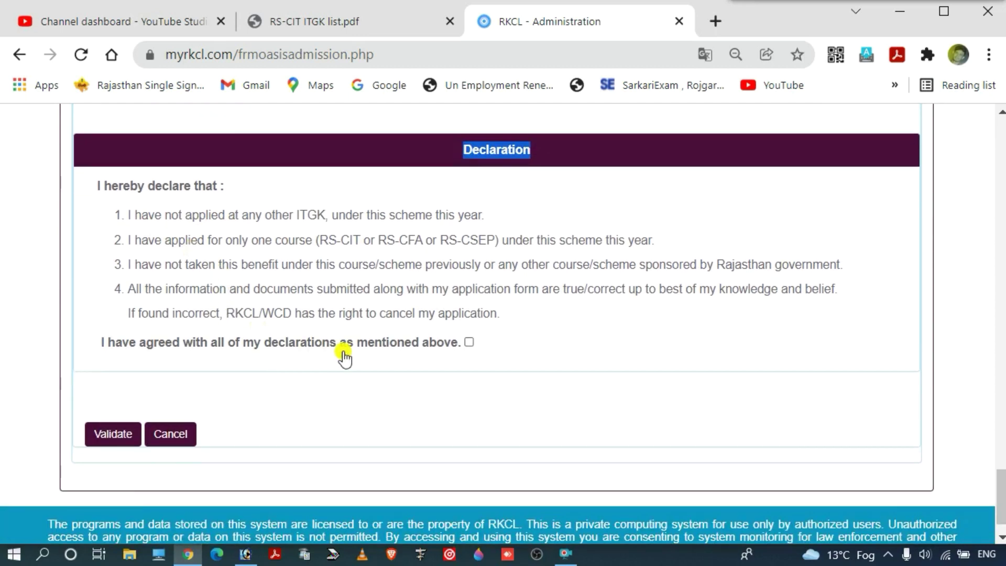
{"action": "left_click", "coordinate": [469, 342]}
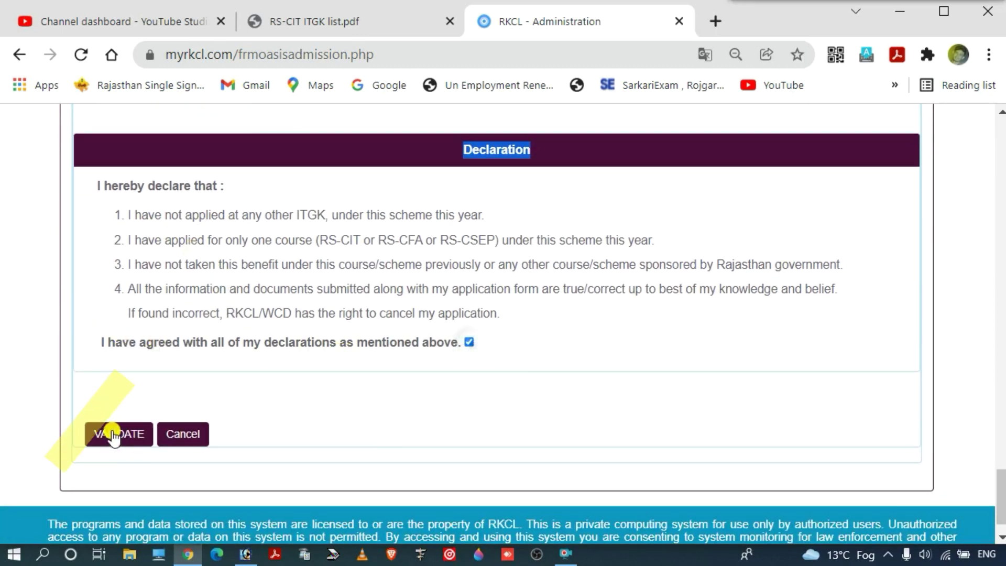